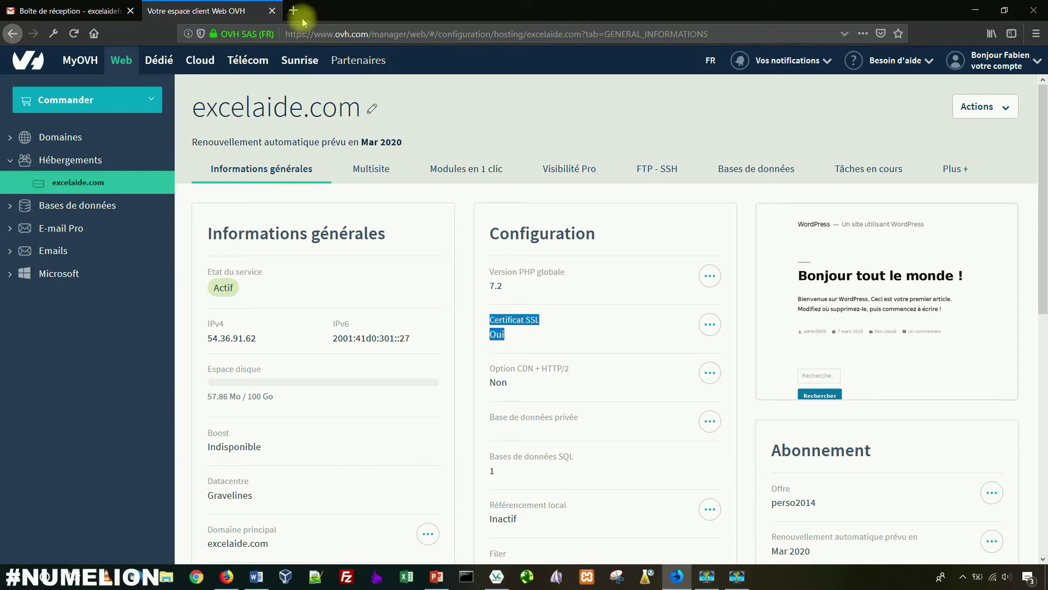
Step: Open a new blank browser tab beside the OVH Manager hosting page
click(293, 10)
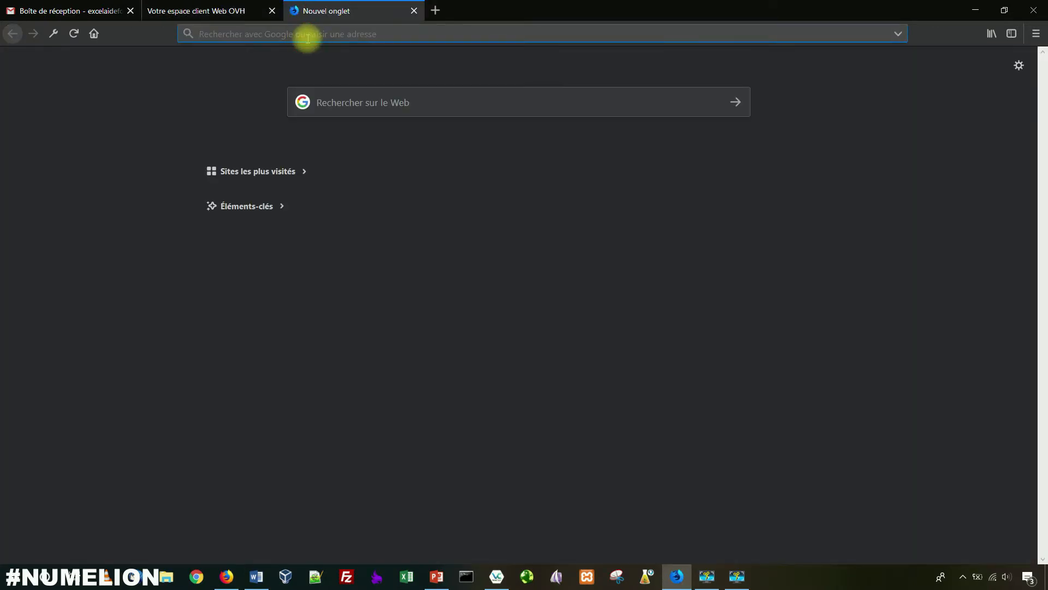
text(excelaide)
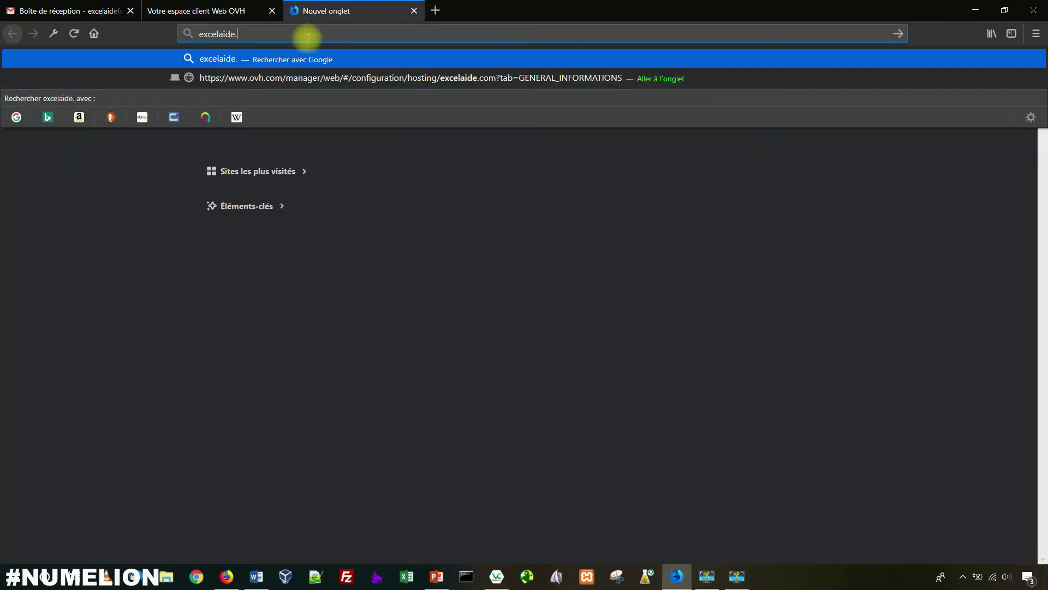
text(.com)
key(Return)
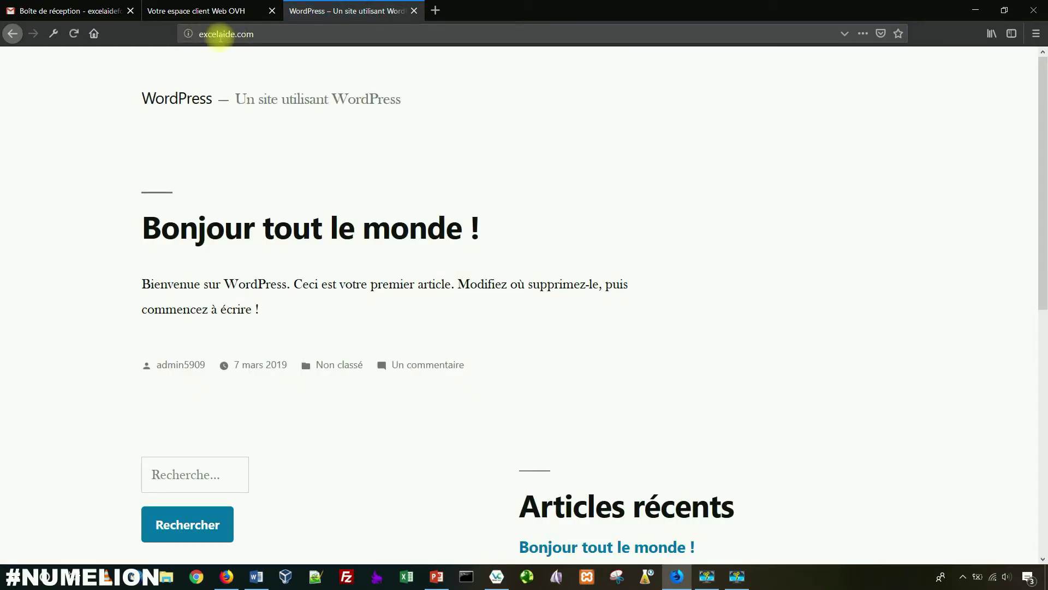
click(209, 34)
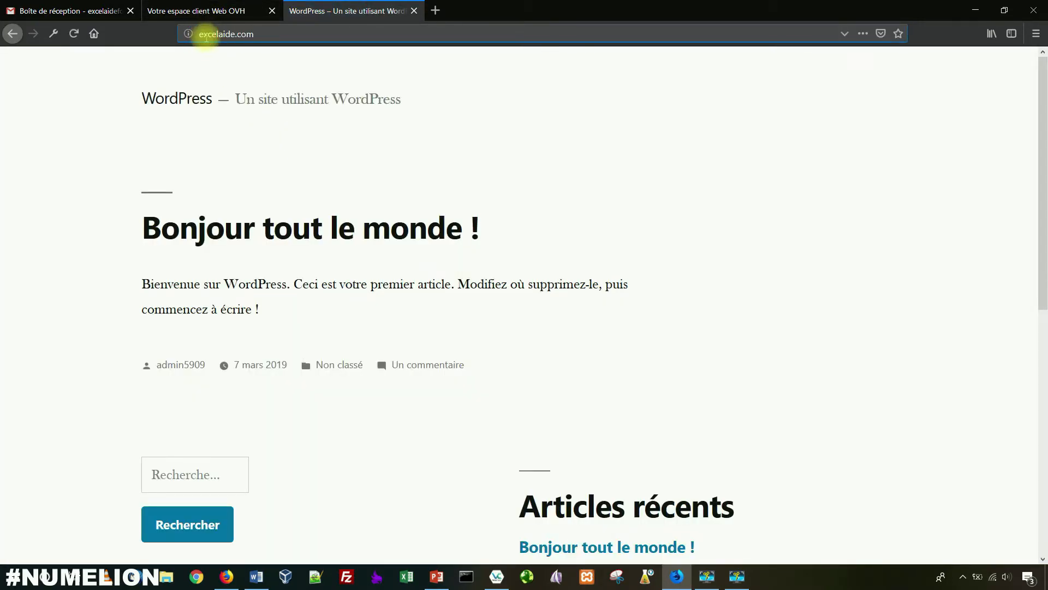
text(https:)
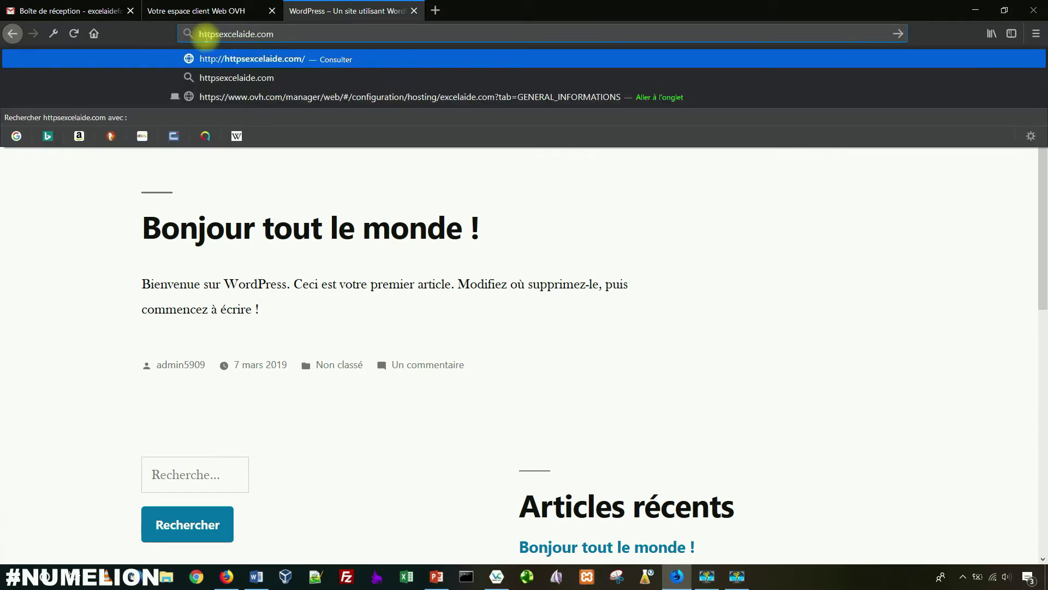
text(//)
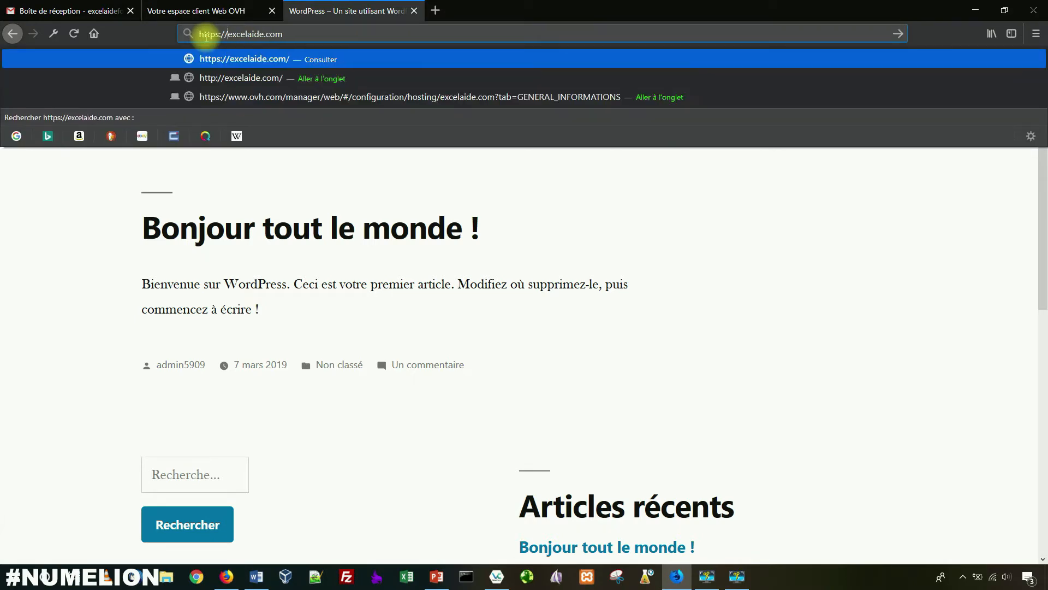
key(Return)
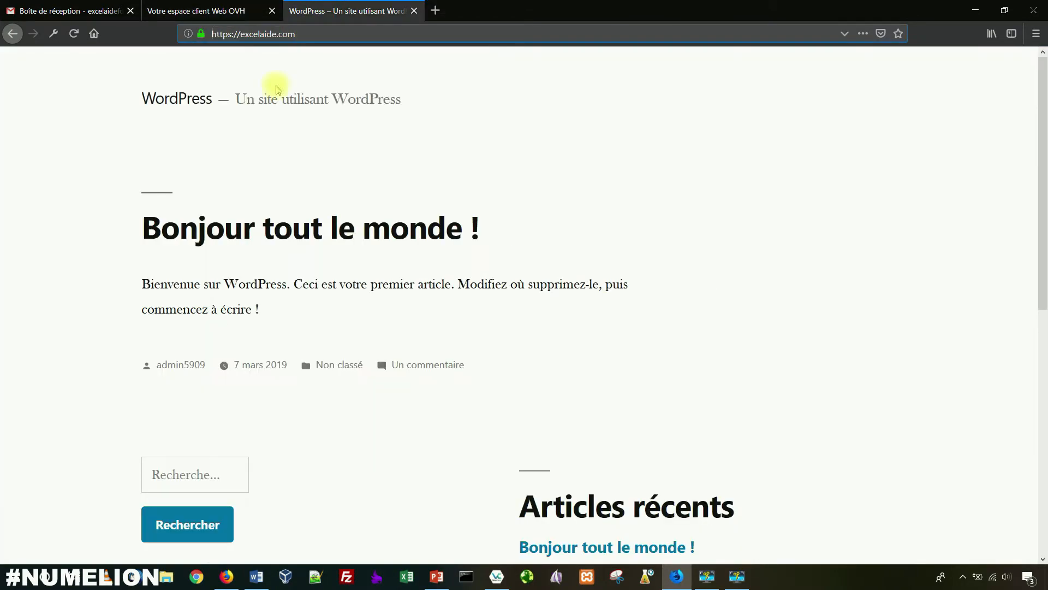
click(382, 34)
text(/wp-admin)
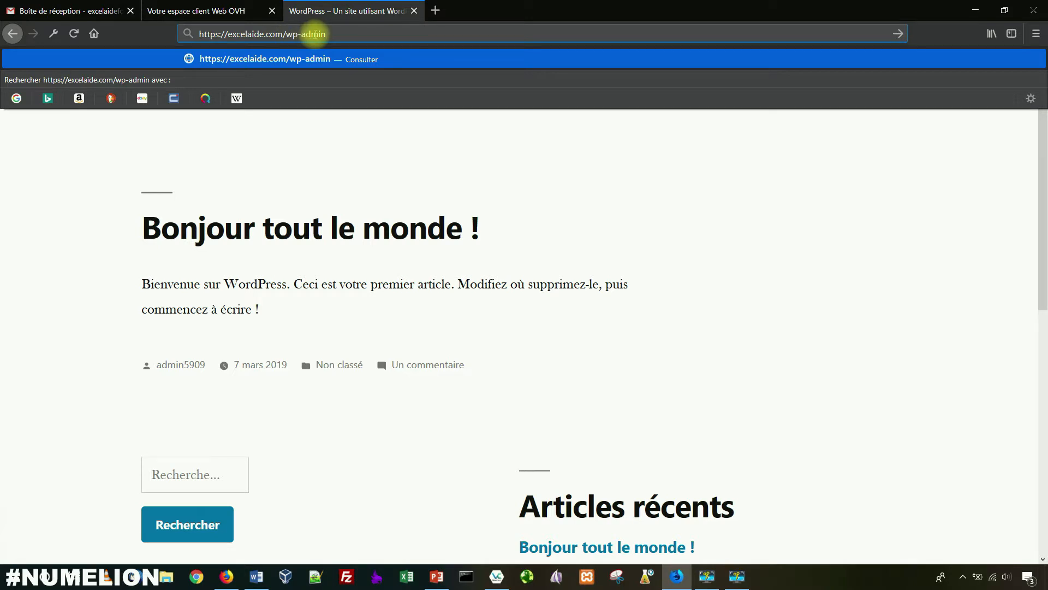
Step: Copy the admin username from OVH's Gmail installation email into the WordPress login Identifiant field
key(Return)
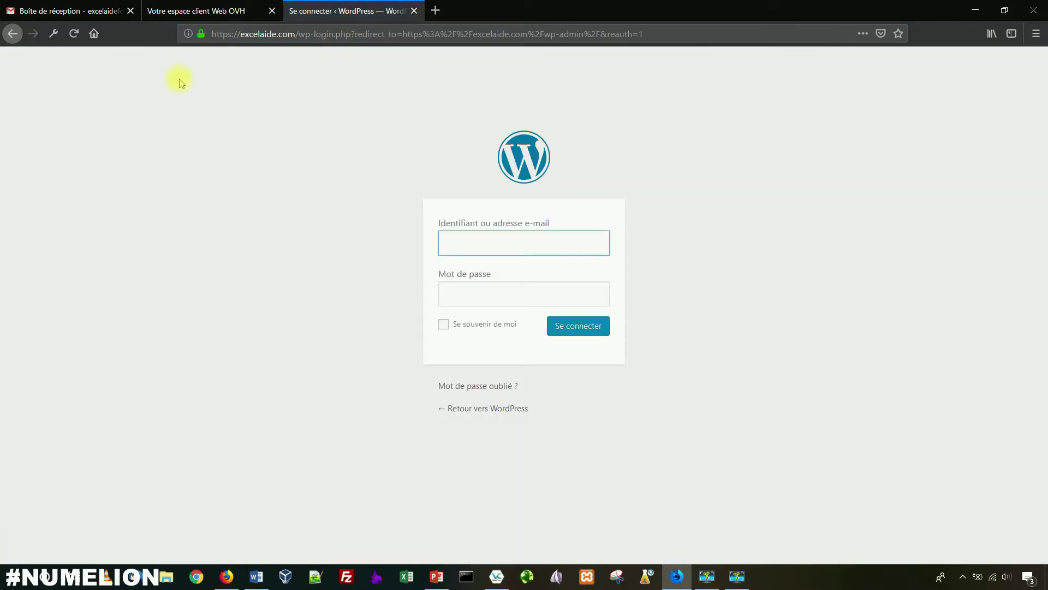
click(82, 10)
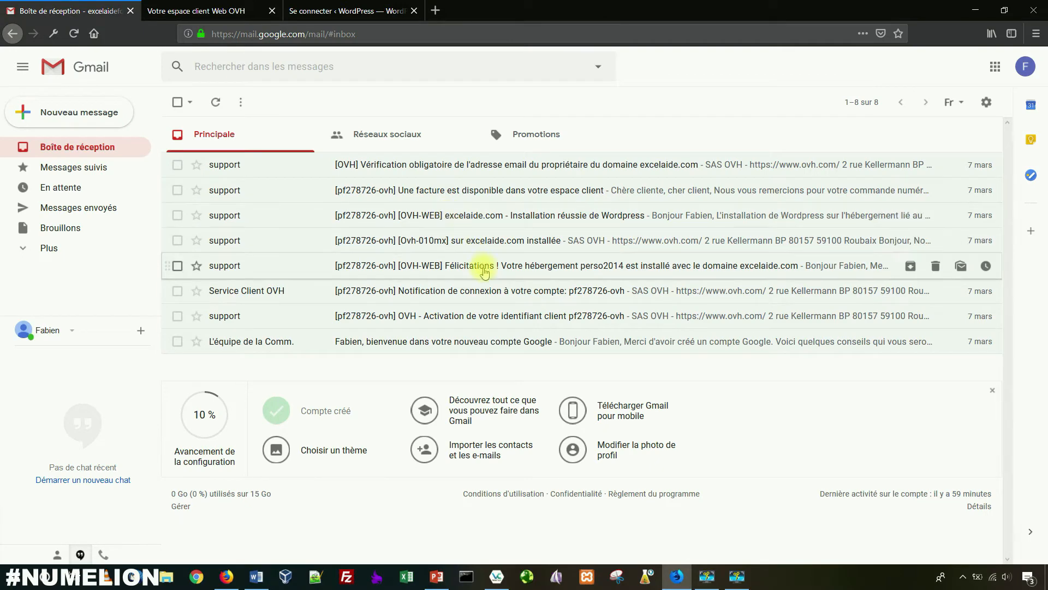
click(478, 224)
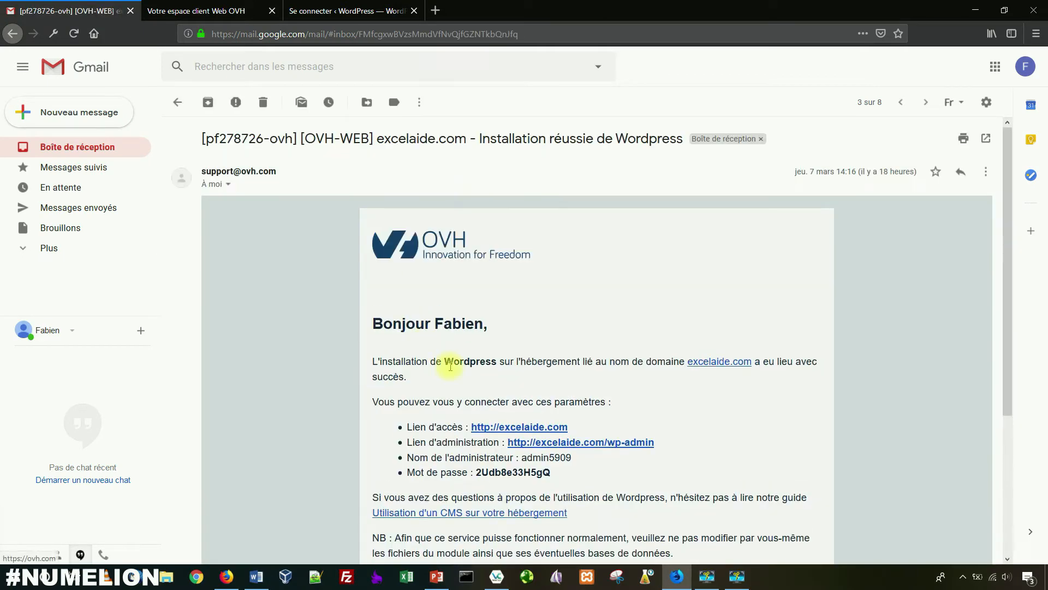
drag(571, 459, 524, 458)
key(ctrl+c)
click(333, 11)
key(ctrl+v)
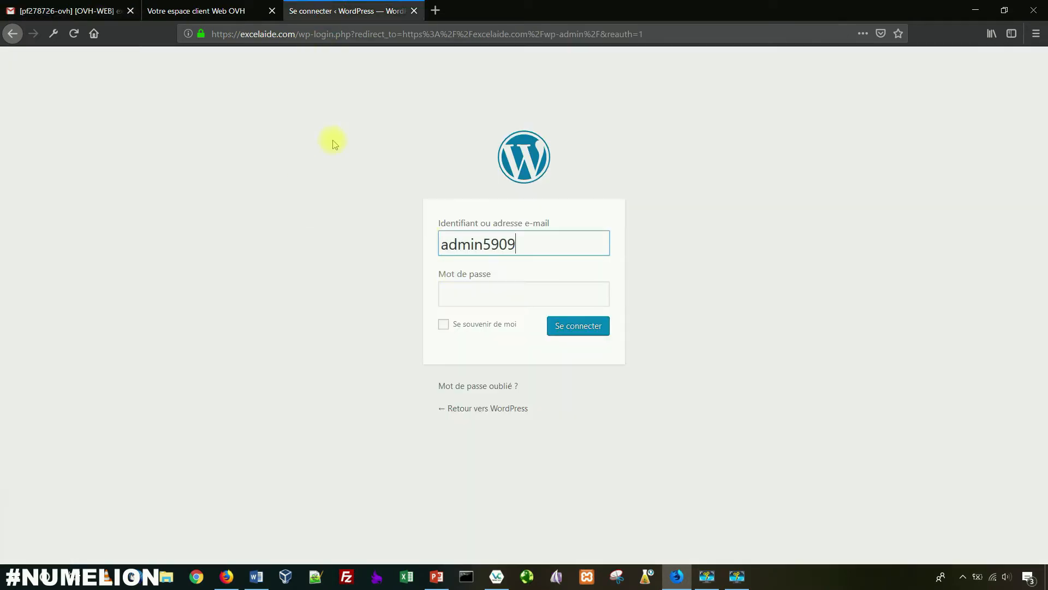
Step: Copy the administrator password from the installation email into the Mot de passe field
click(65, 11)
drag(551, 472, 474, 474)
key(ctrl+c)
click(295, 11)
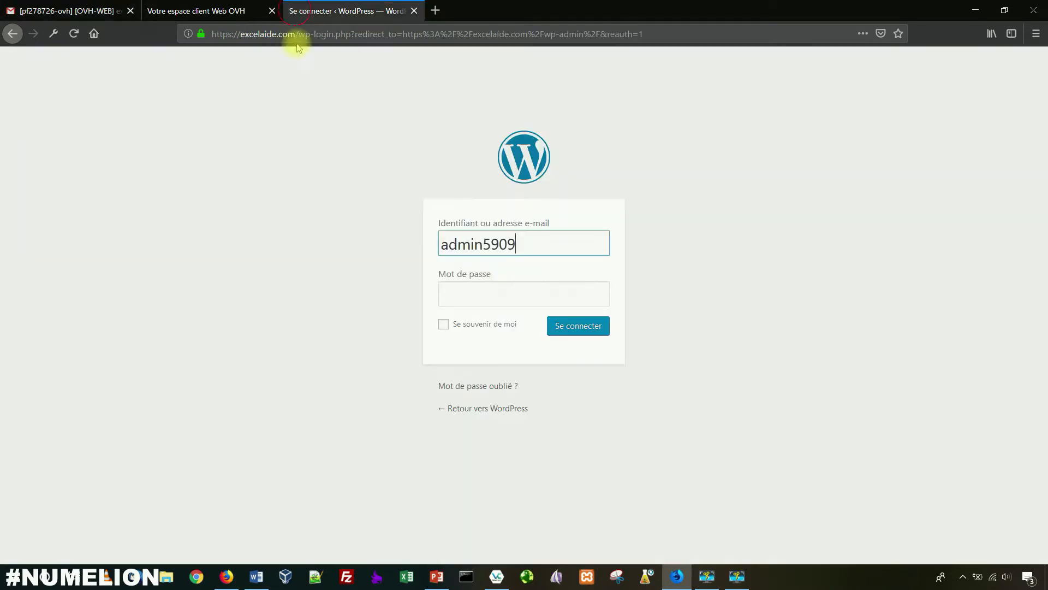
key(ctrl+v)
click(475, 295)
key(ctrl+v)
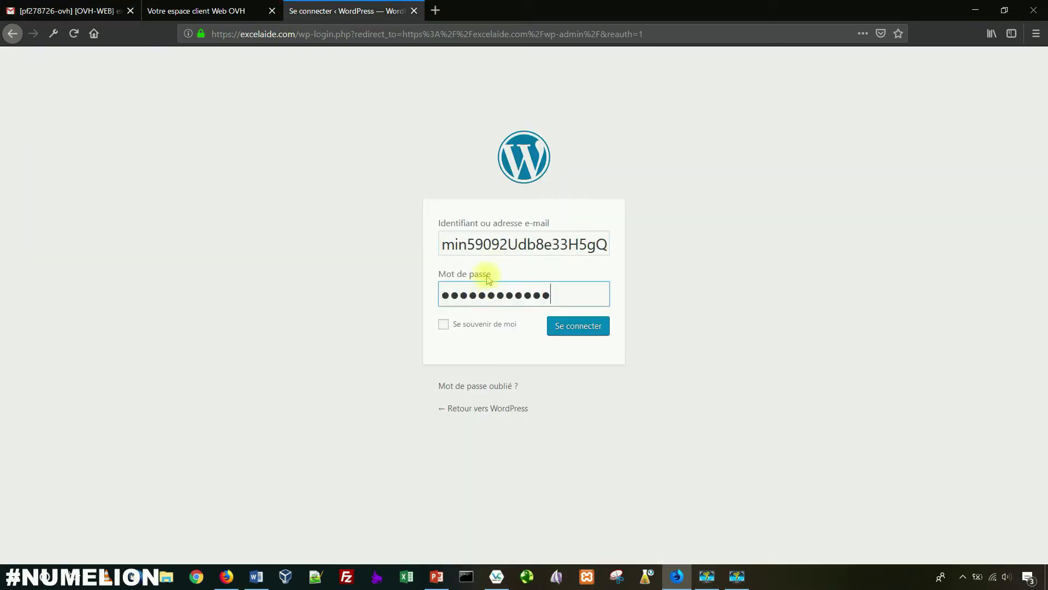
Step: Replace the Identifiant with the correct username from the email and log in
click(67, 14)
drag(572, 458, 523, 460)
key(ctrl+c)
click(350, 9)
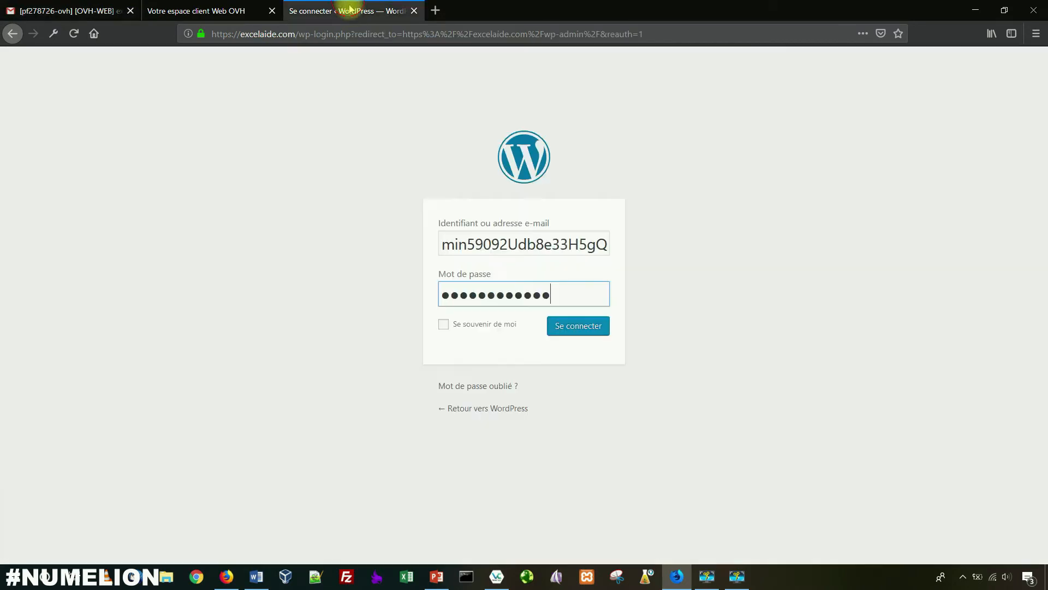
double_click(503, 239)
key(ctrl+v)
click(577, 326)
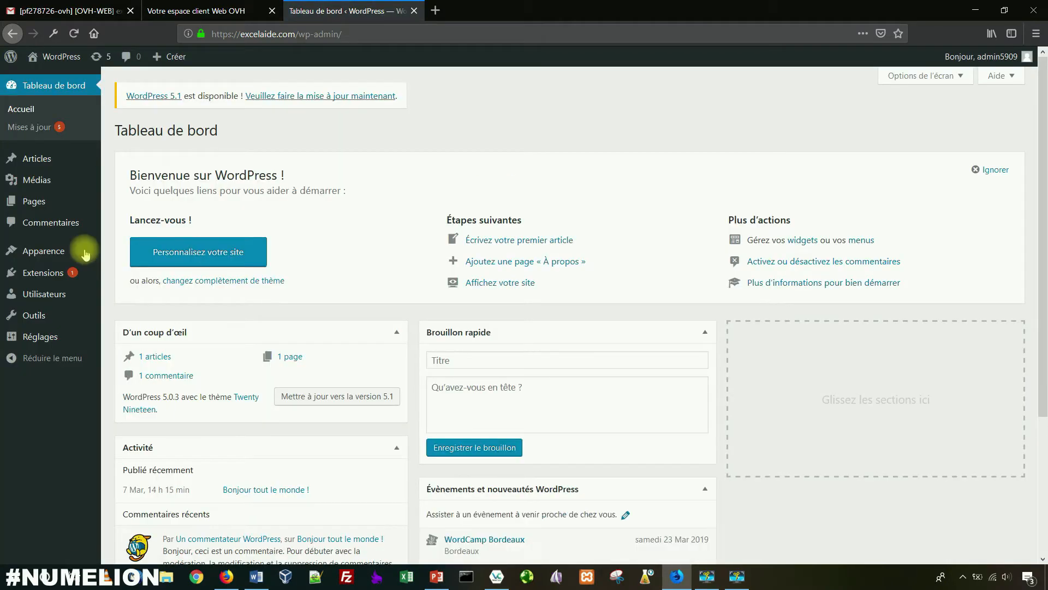
Step: Bring up the Réglages submenu in the admin sidebar
mouse_move(84, 250)
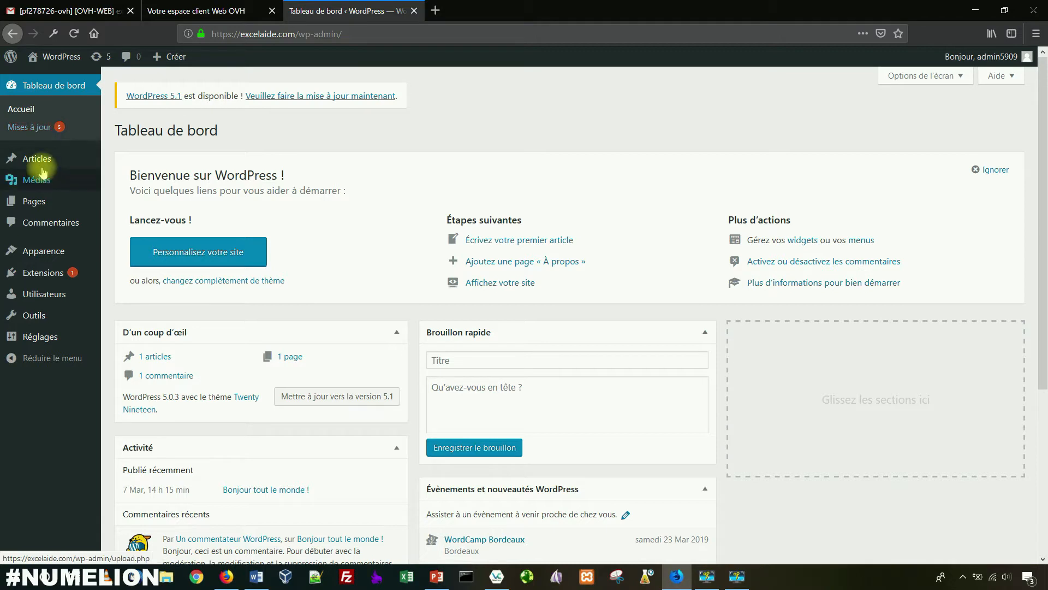
mouse_move(50, 336)
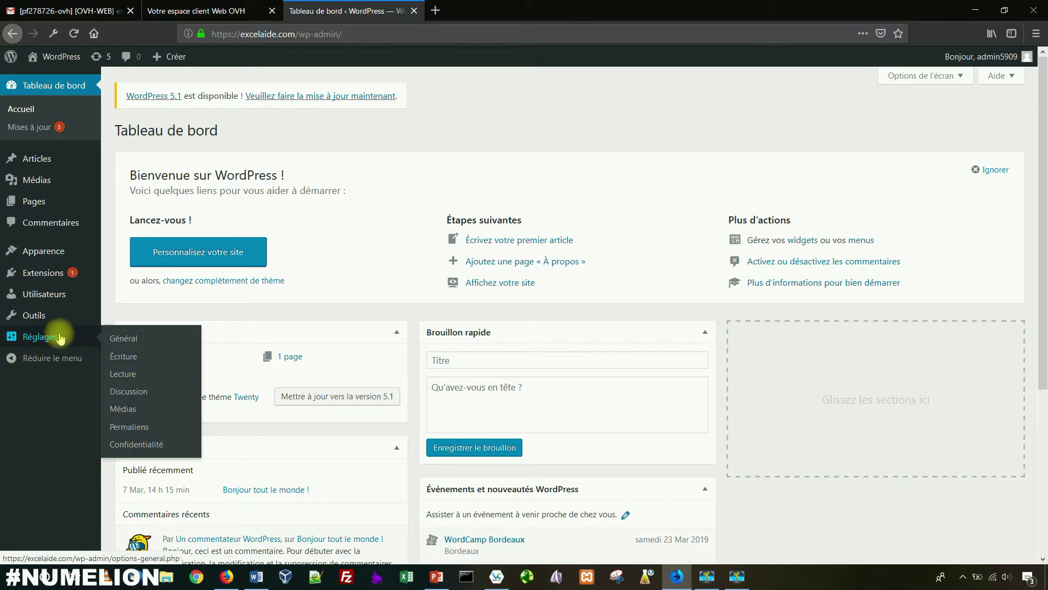
Step: Open Réglages généraux and clear the default tagline
click(124, 339)
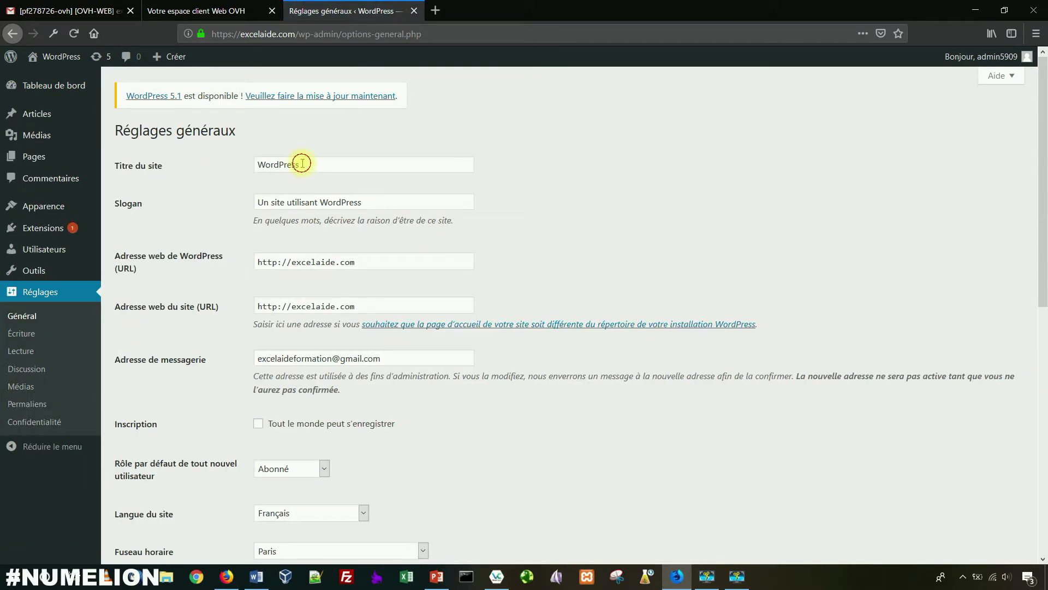
double_click(302, 163)
drag(374, 202, 260, 203)
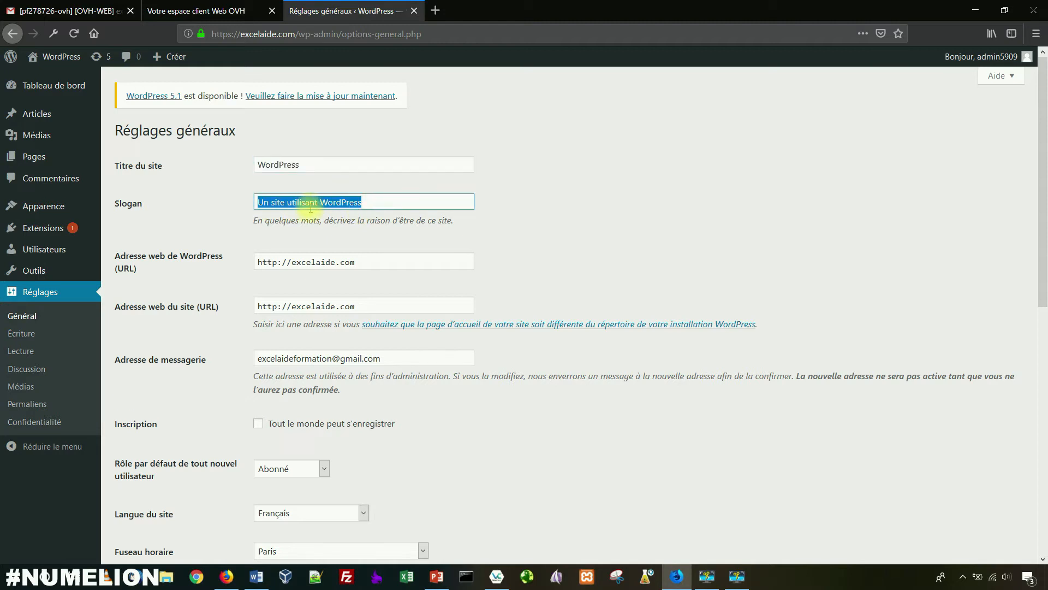
key(BackSpace)
Step: Replace the site title with 'Excelaide.com - Apprenez à utiliser le logiciel Excel'
double_click(302, 164)
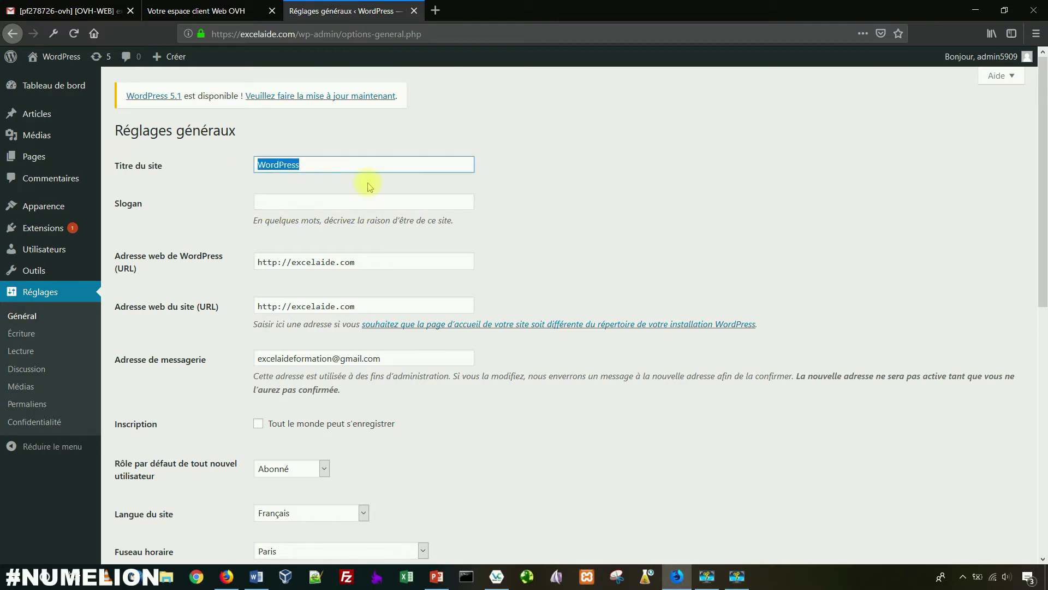
key(BackSpace)
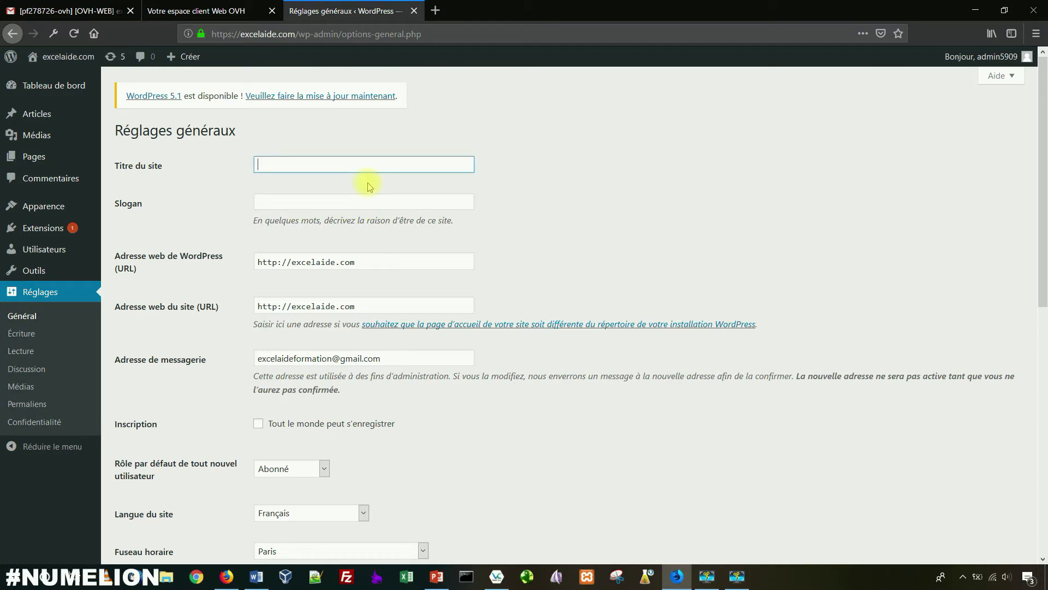
text(Ex)
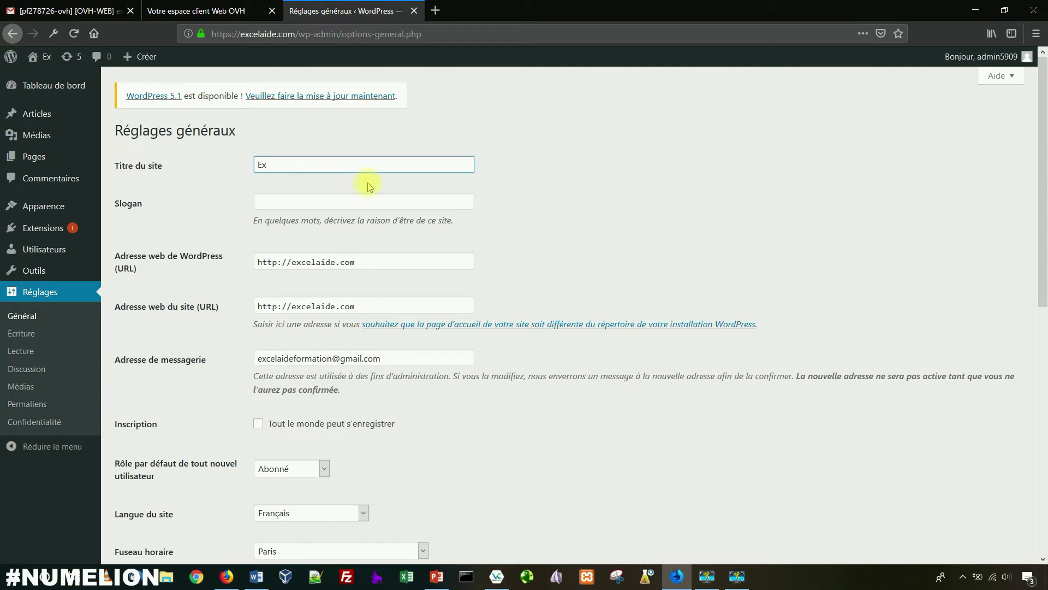
text(celaide)
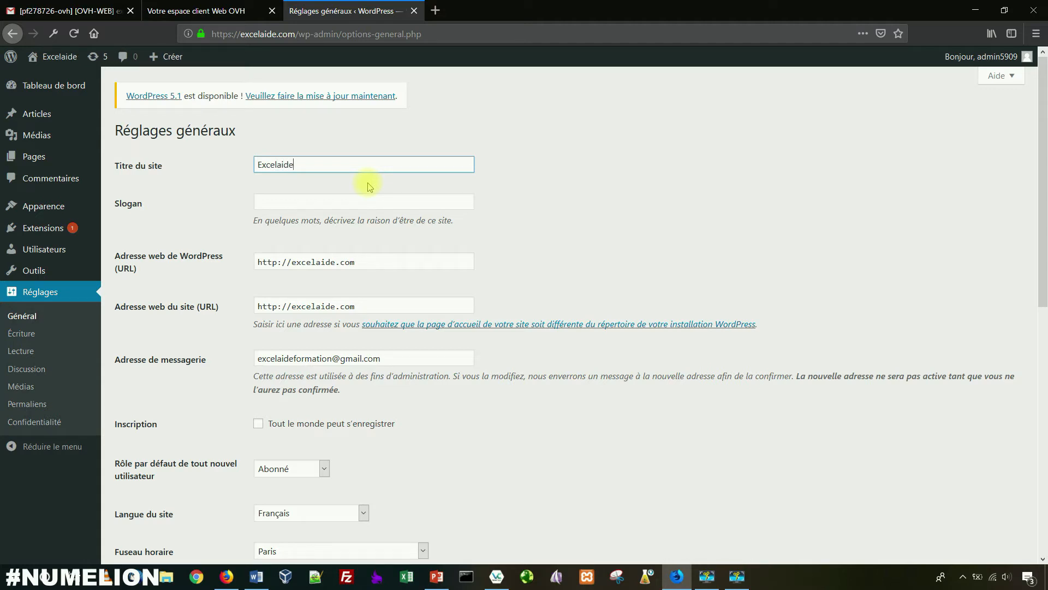
text( - Apprendez)
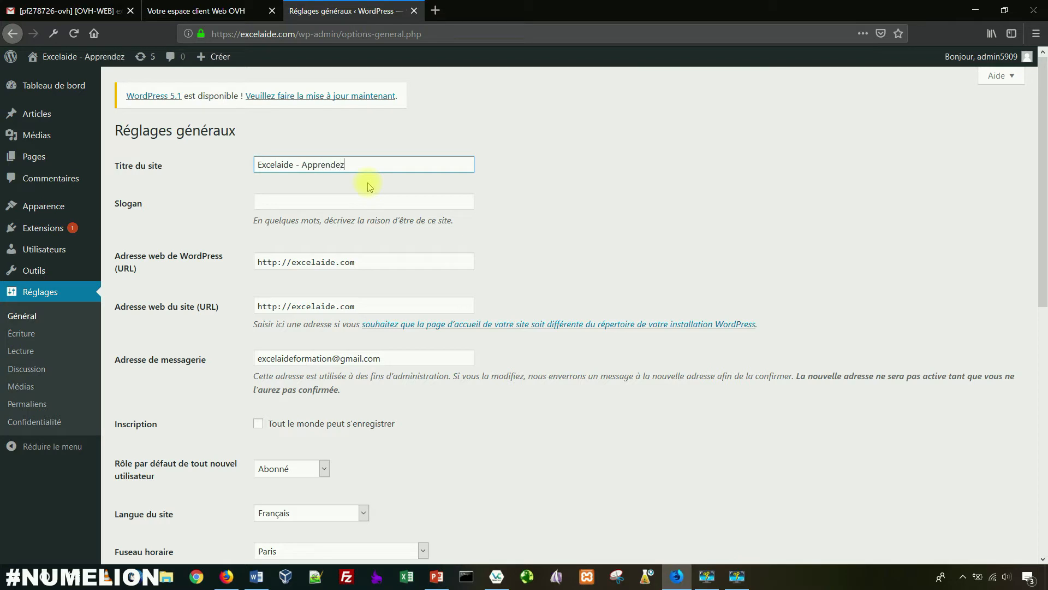
key(BackSpace)
key(BackSpace)
key(BackSpace)
key(BackSpace)
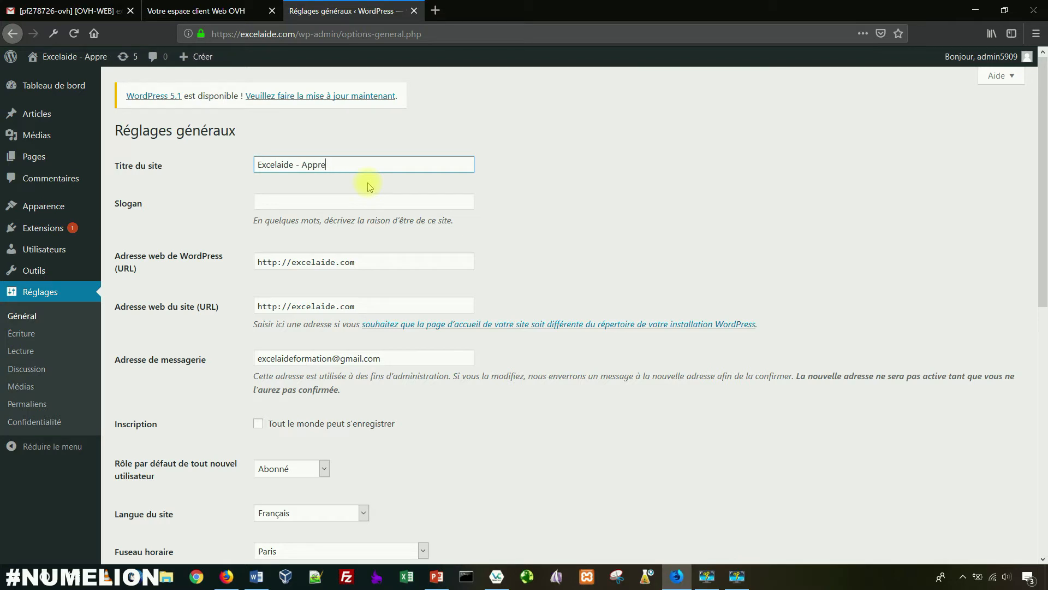
text(nez à)
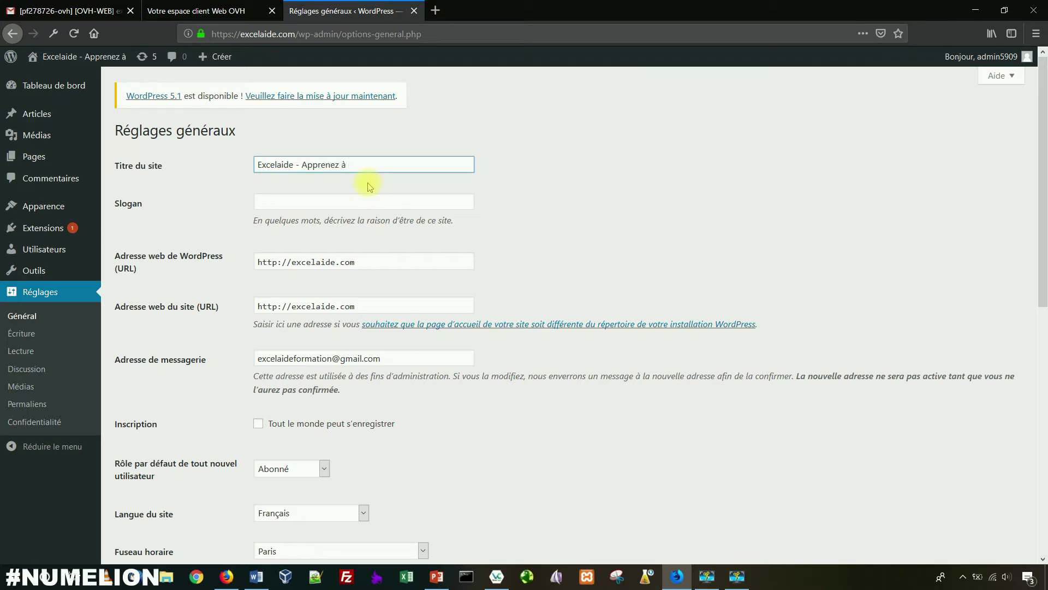
text( utiliser le logiciel)
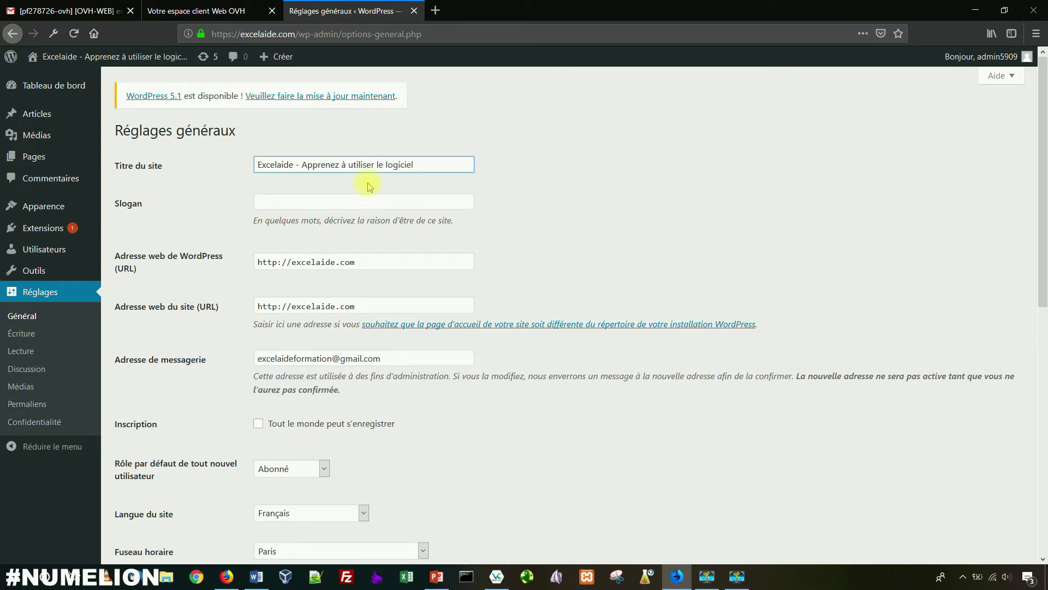
text( Excel)
click(299, 165)
text(.com)
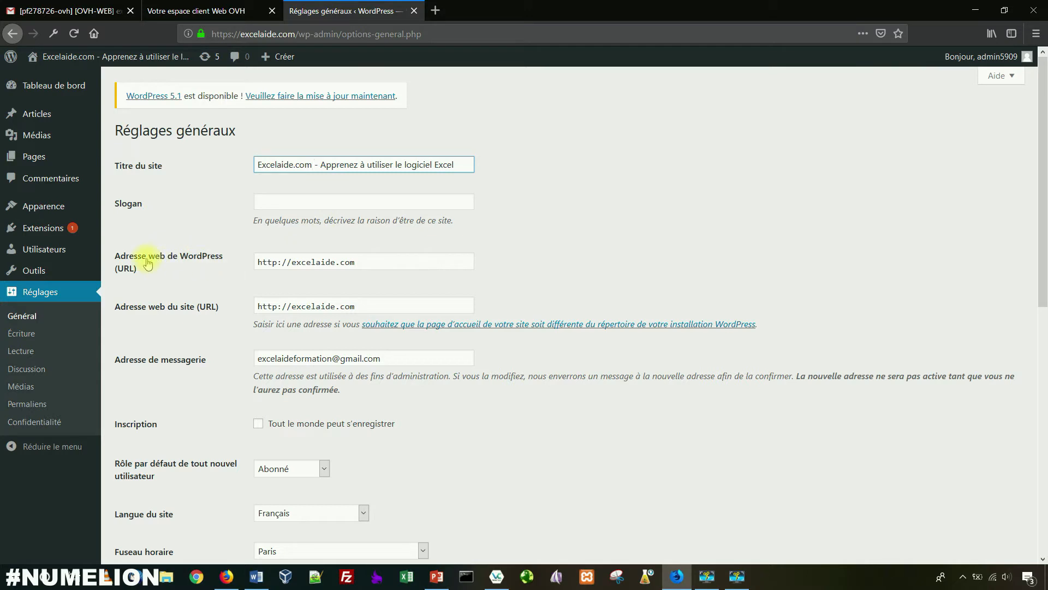
click(279, 263)
text(s)
click(283, 305)
text(s)
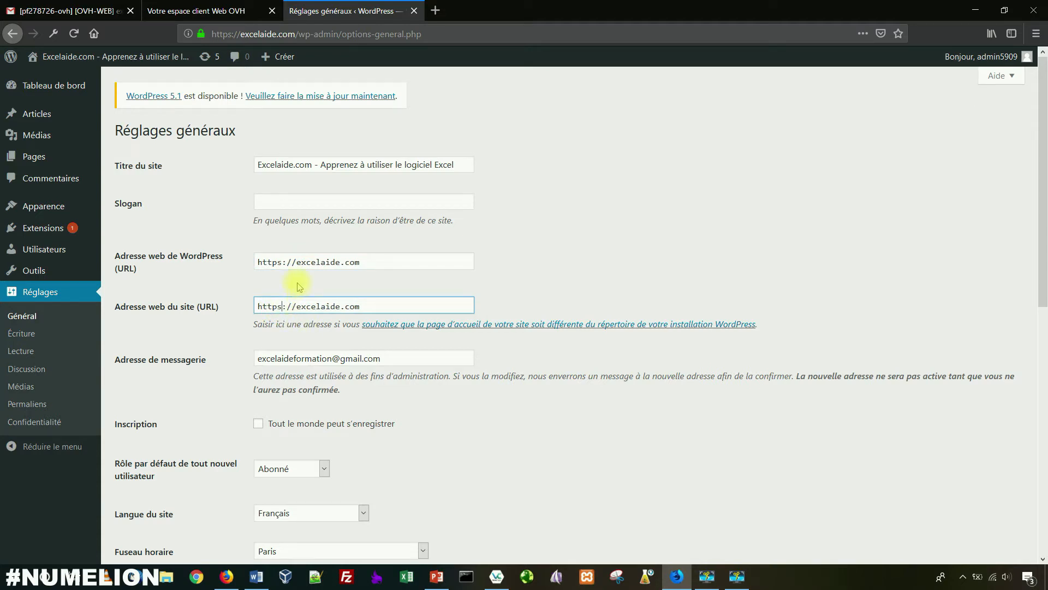
scroll(299, 287, down, 9)
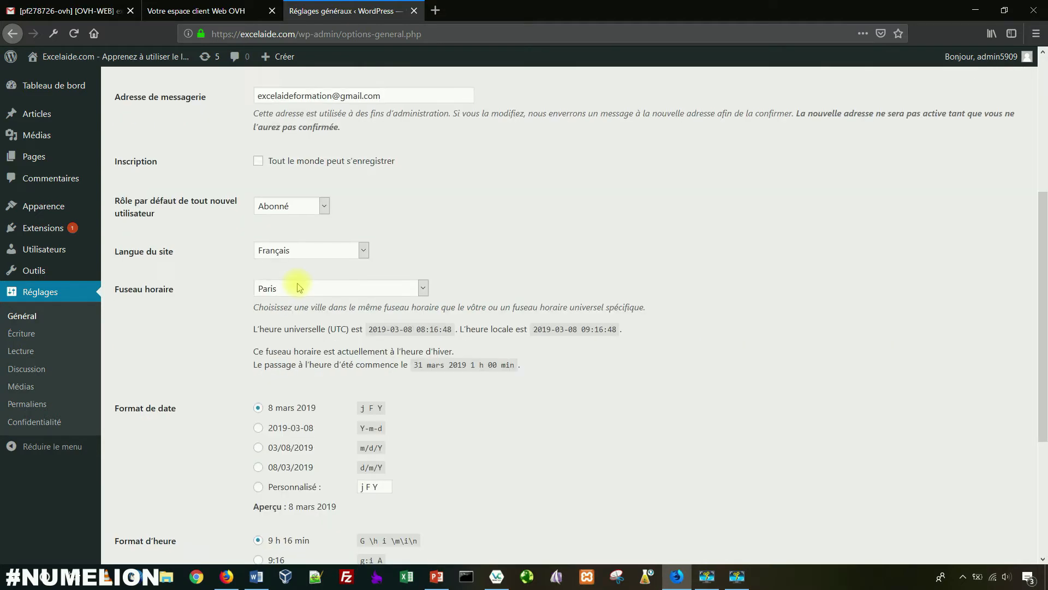
click(211, 498)
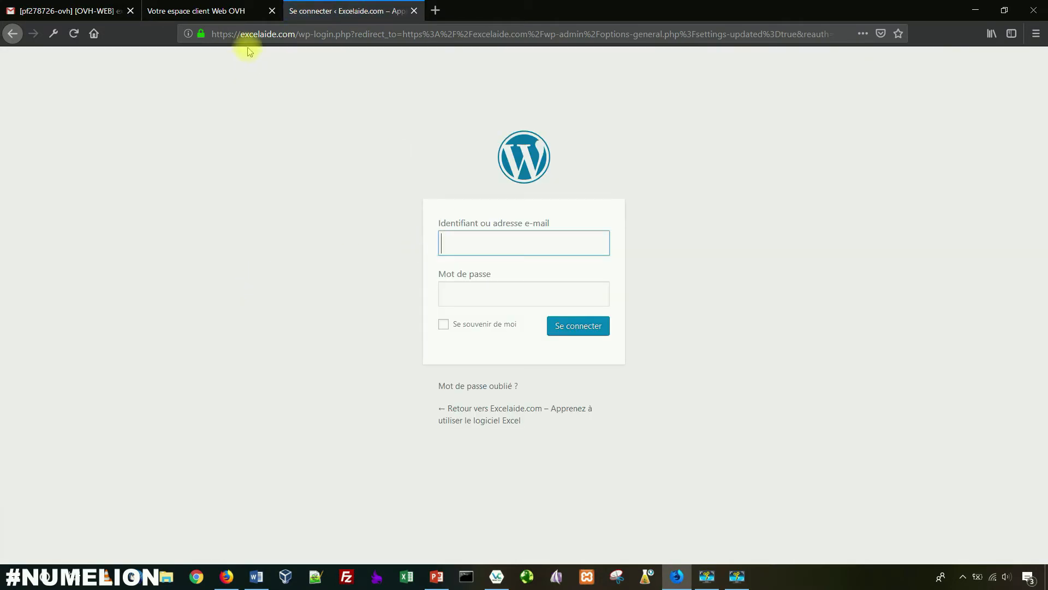
Step: Sign back in using the username and password copied from the installation email
click(73, 11)
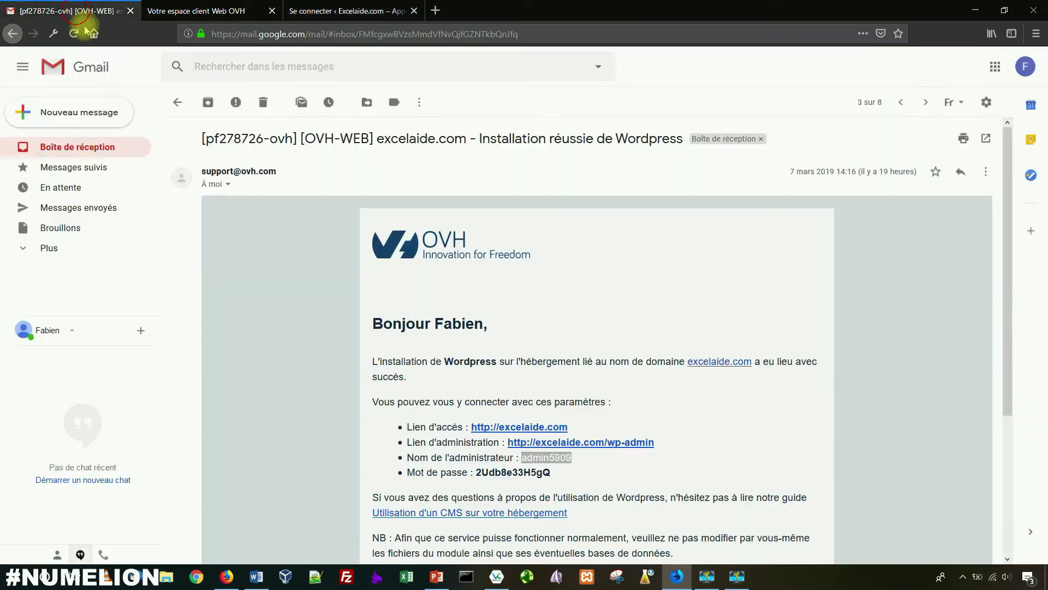
right_click(555, 457)
click(565, 462)
click(346, 11)
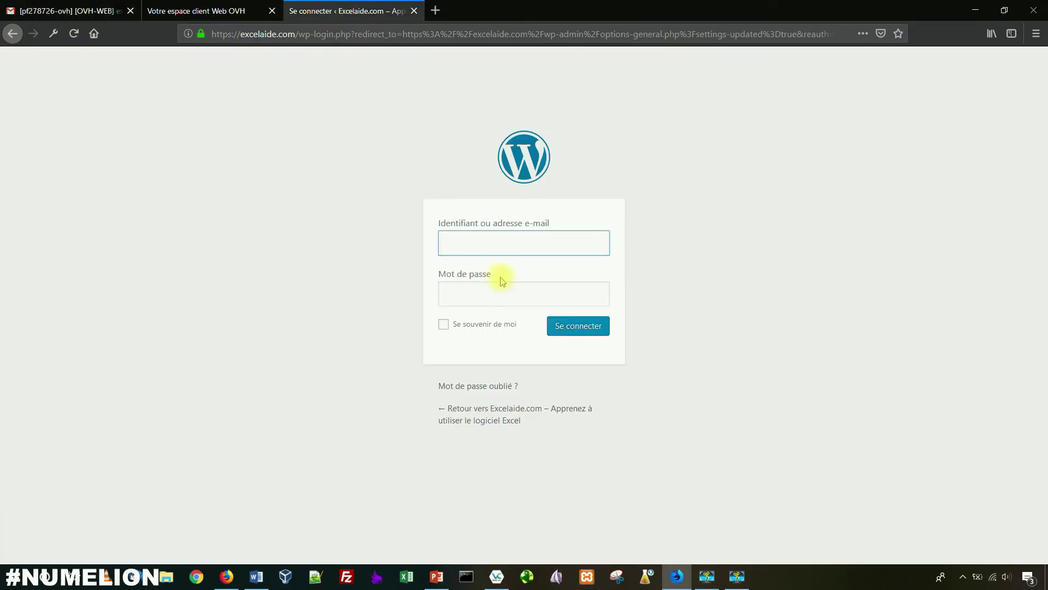
key(ctrl+v)
click(71, 10)
drag(562, 473, 474, 473)
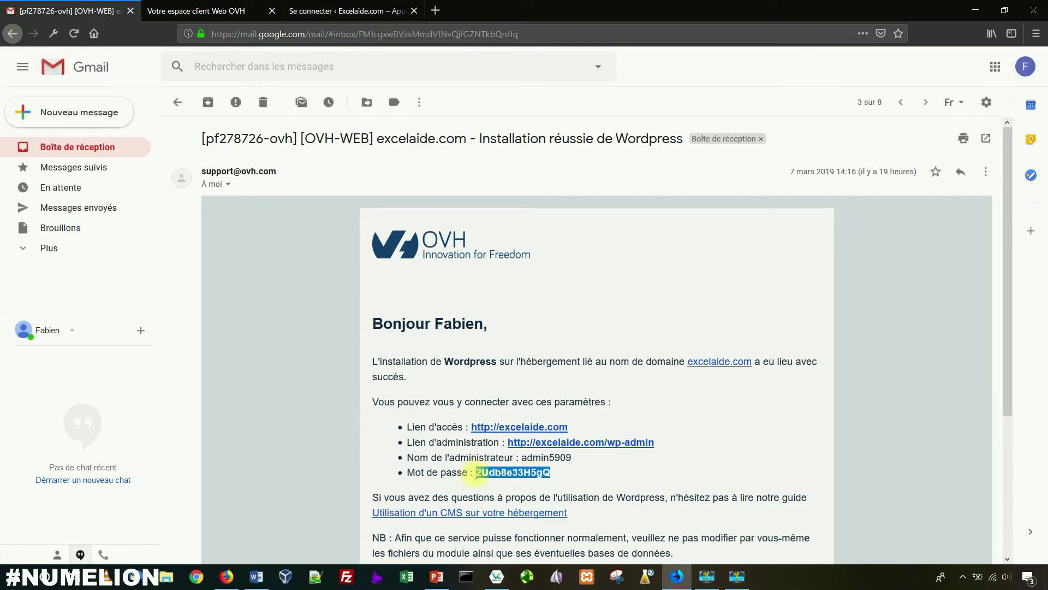
click(341, 11)
click(500, 300)
key(ctrl+v)
click(557, 324)
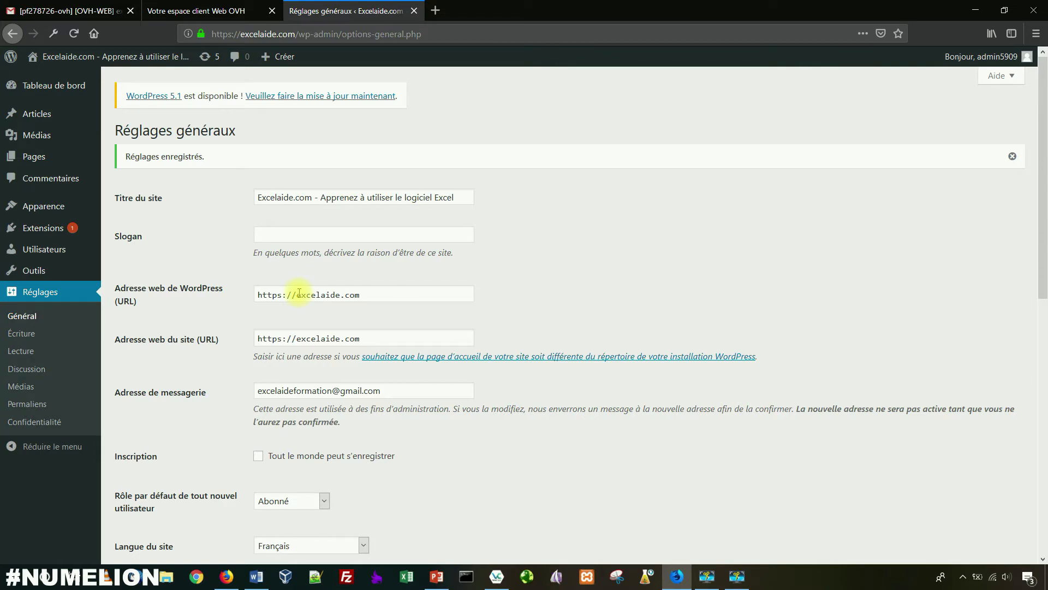
drag(281, 295, 277, 295)
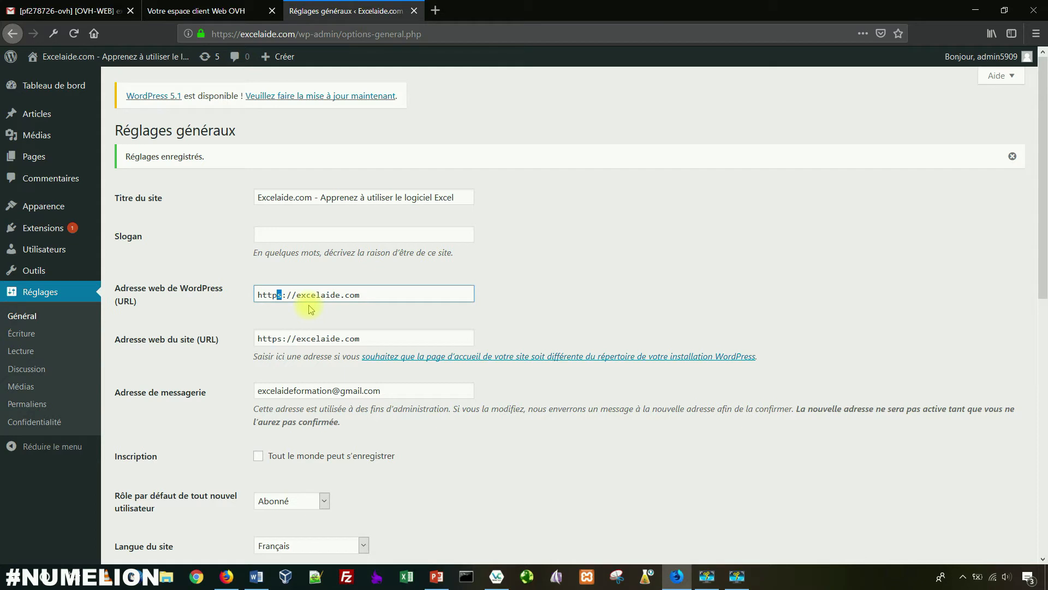
scroll(346, 371, down, 3)
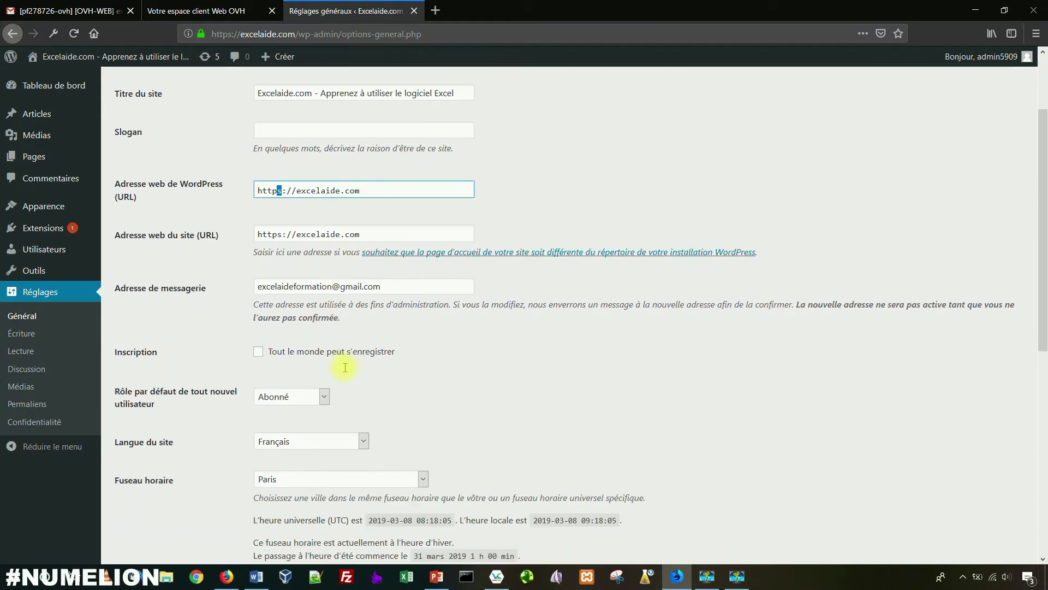
click(393, 302)
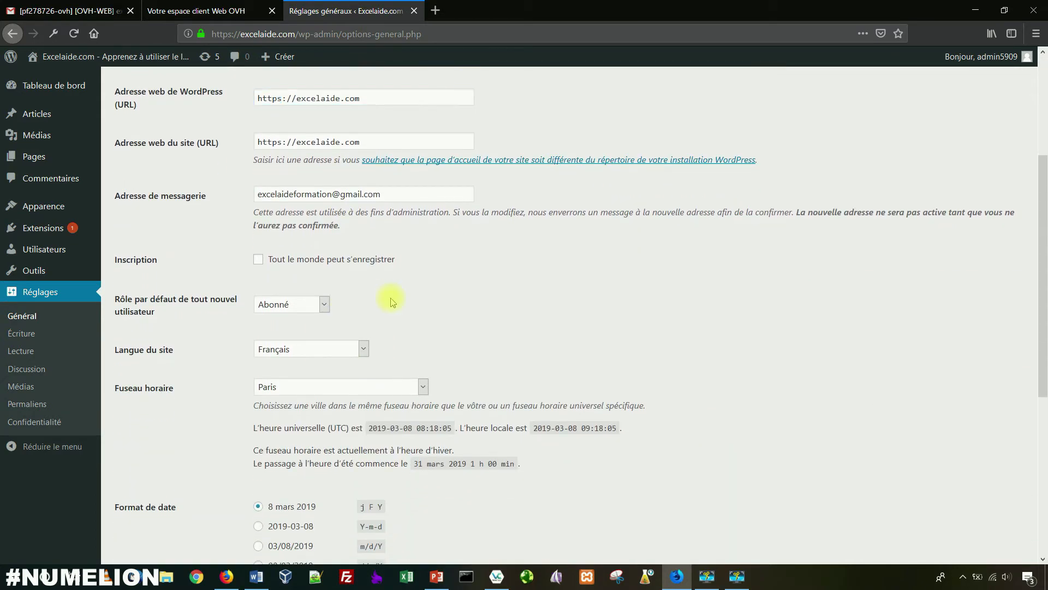
click(23, 351)
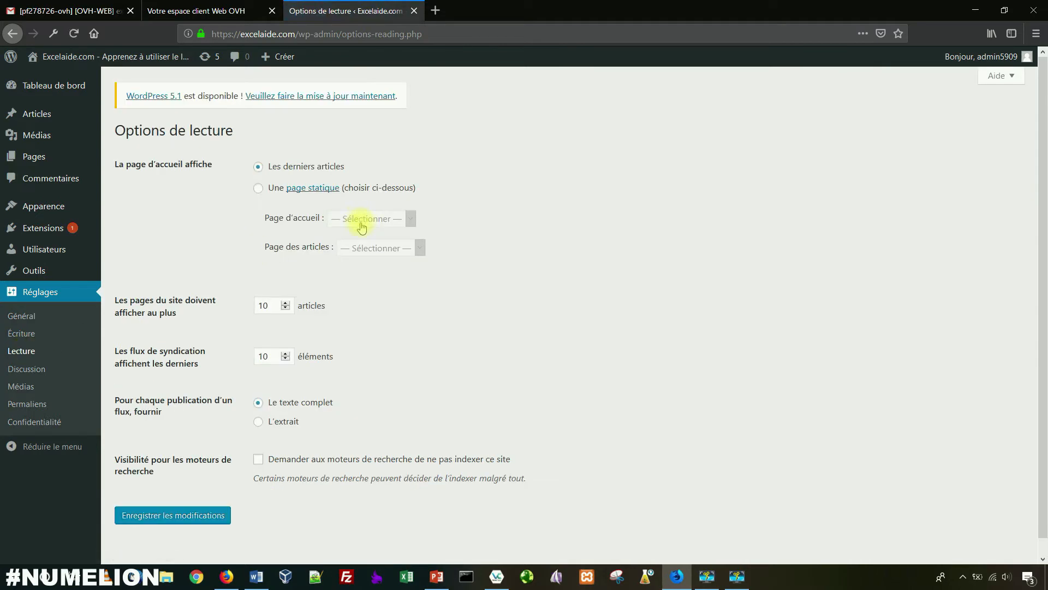
Step: Set the homepage display option to 'Une page statique' in Options de lecture
drag(131, 164, 221, 170)
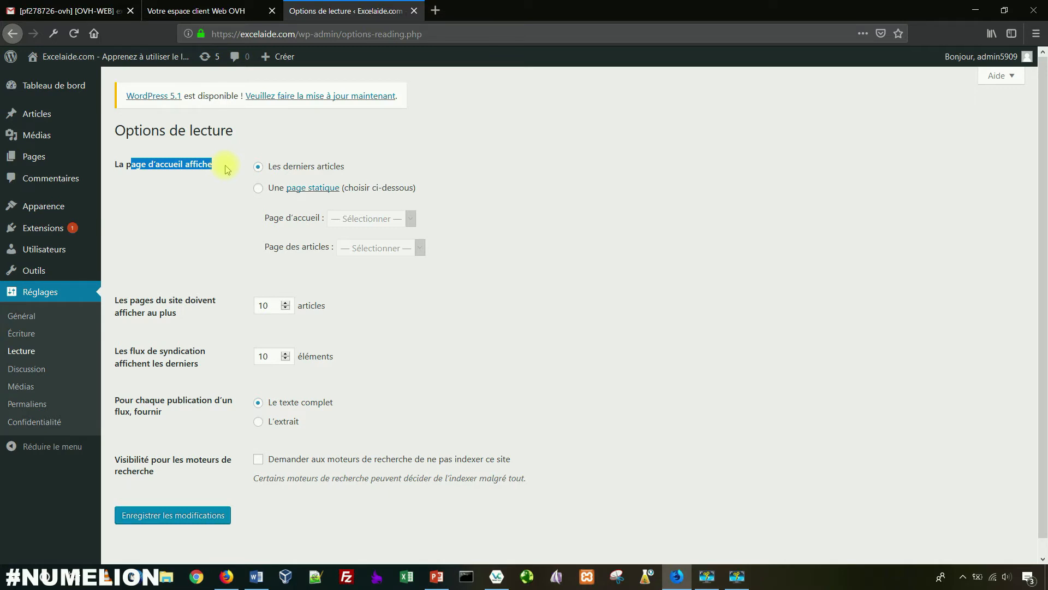
click(196, 167)
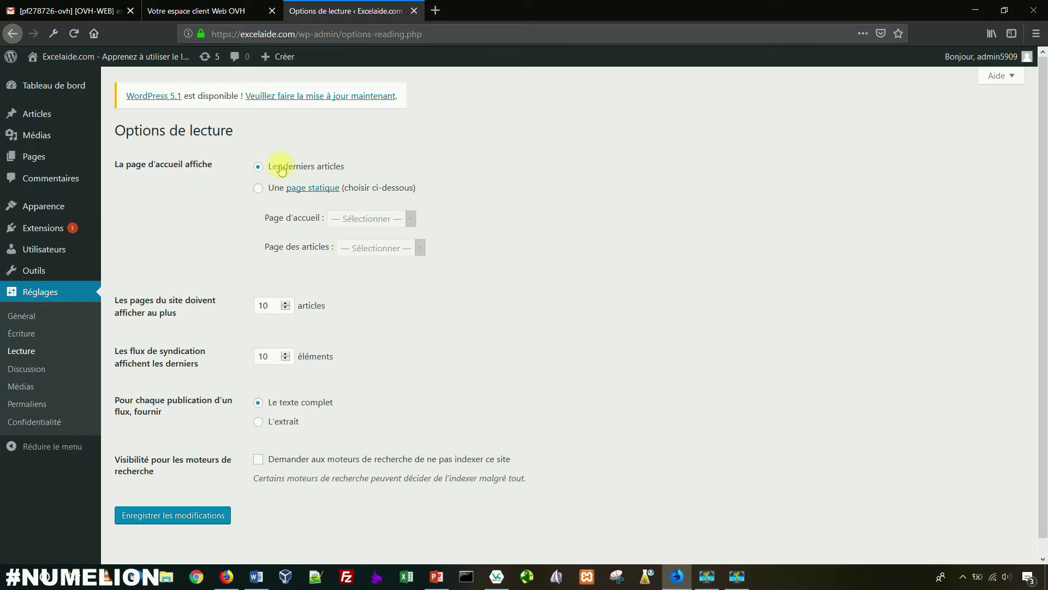
click(258, 188)
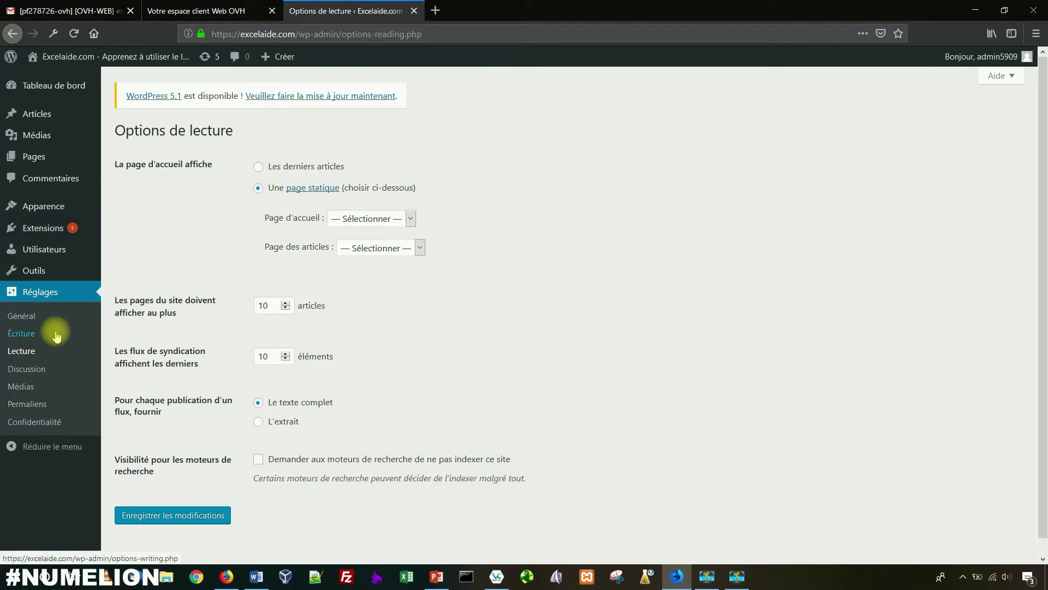
Step: In Réglages > Discussion, stop readers from commenting on new articles
click(22, 367)
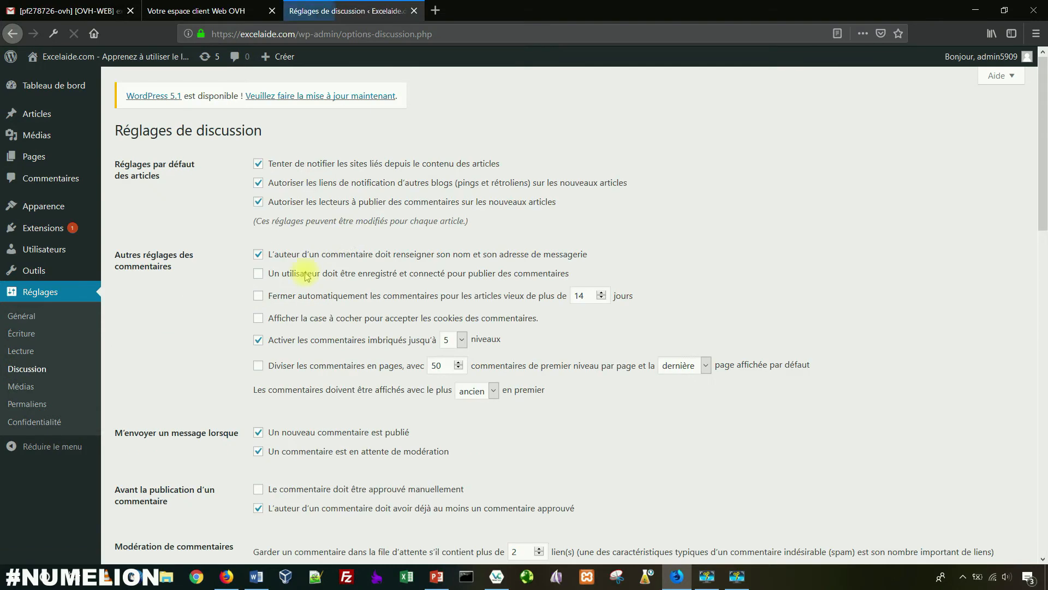
click(337, 205)
scroll(300, 278, down, 2)
scroll(300, 278, up, 2)
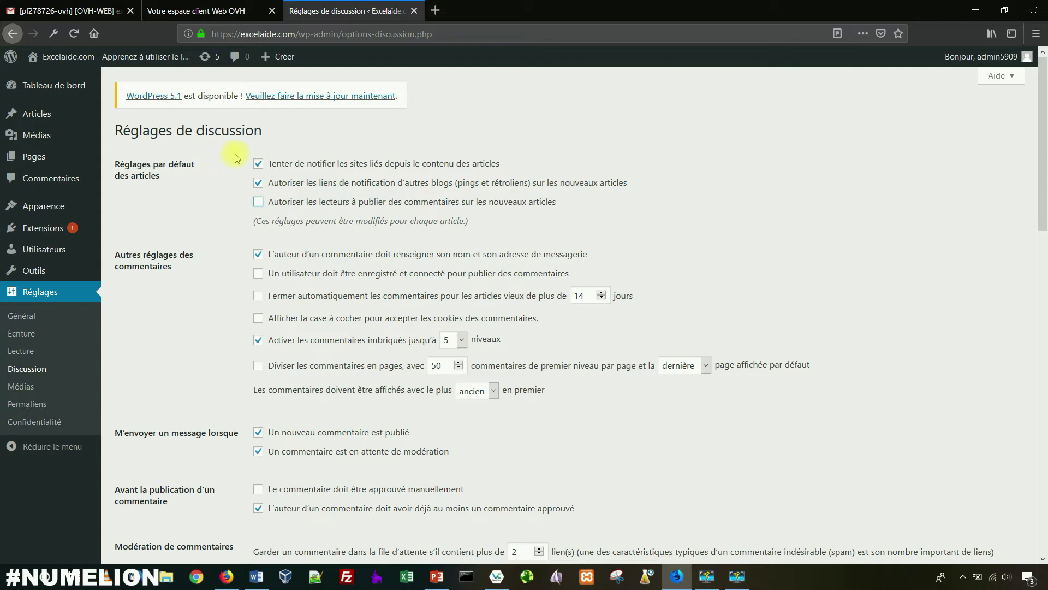
scroll(196, 293, down, 1)
scroll(199, 293, down, 2)
scroll(205, 287, up, 3)
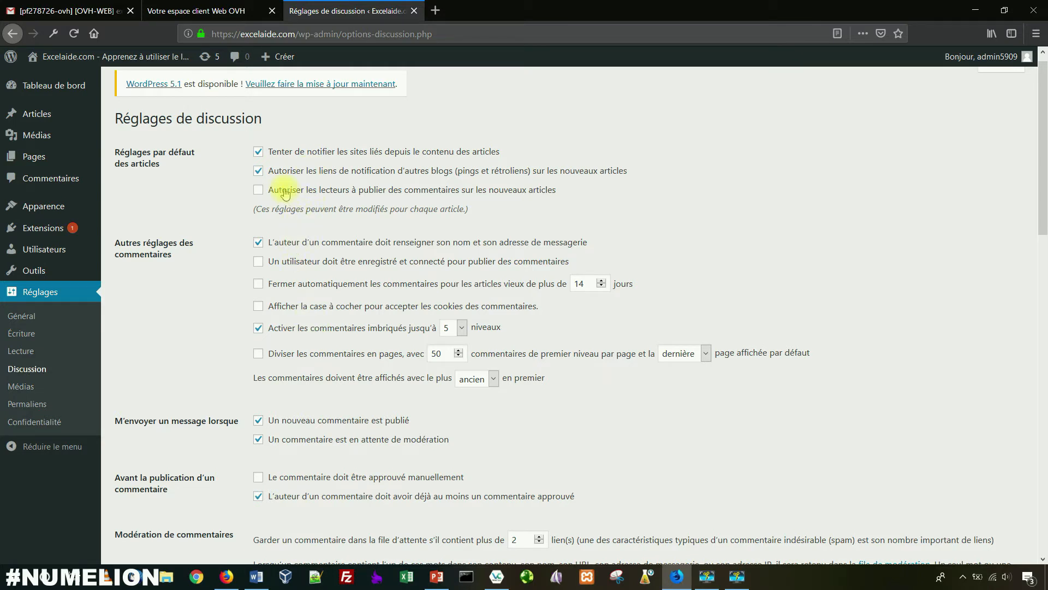
scroll(229, 285, down, 10)
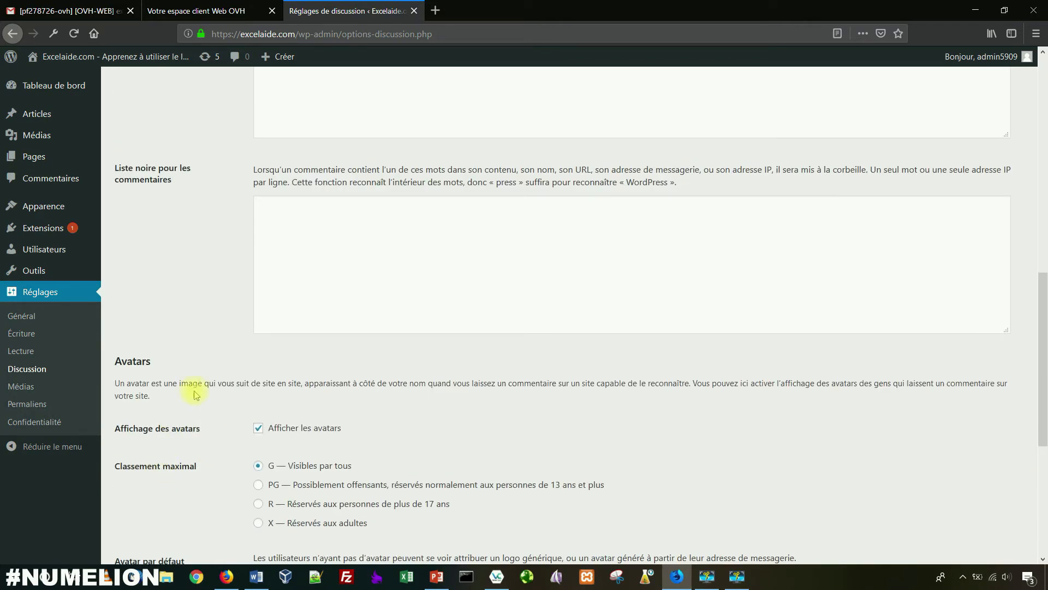
scroll(196, 394, up, 10)
Step: Disable nested comments, keep name and email required, and save the discussion settings
click(293, 338)
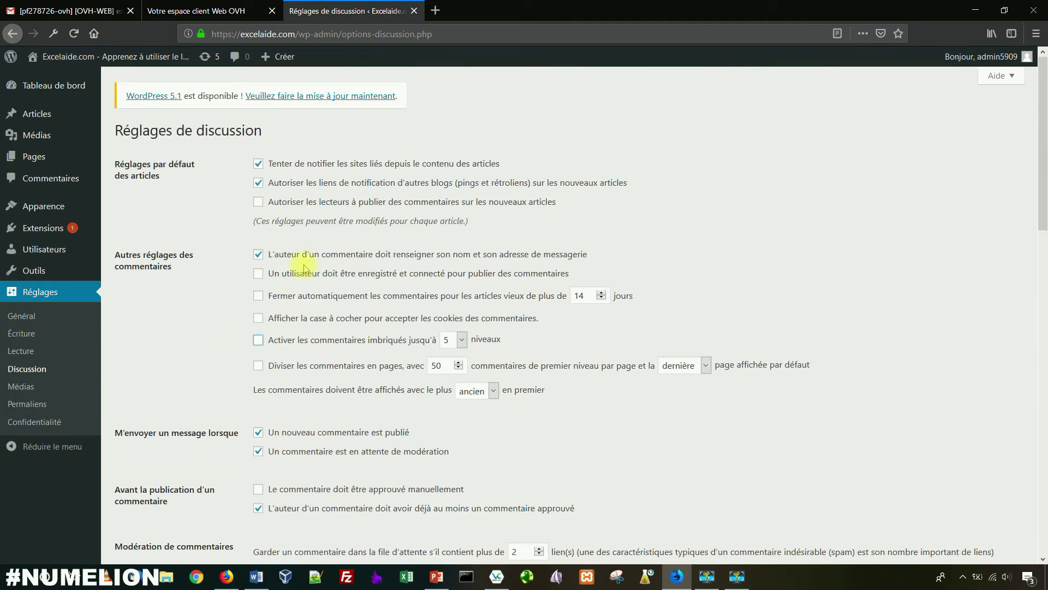
click(295, 252)
click(279, 255)
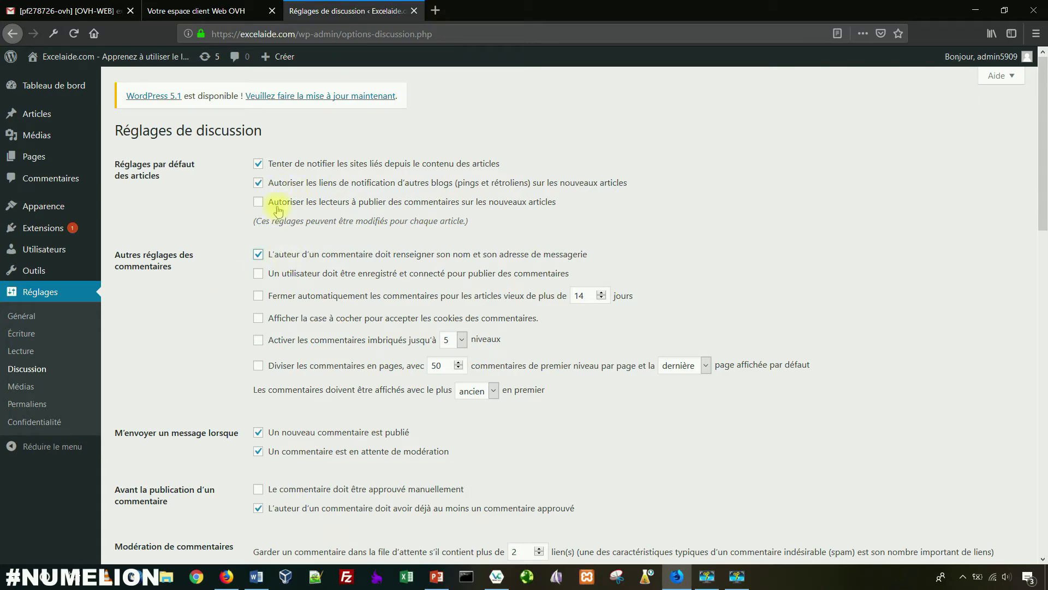
scroll(234, 335, down, 15)
click(171, 498)
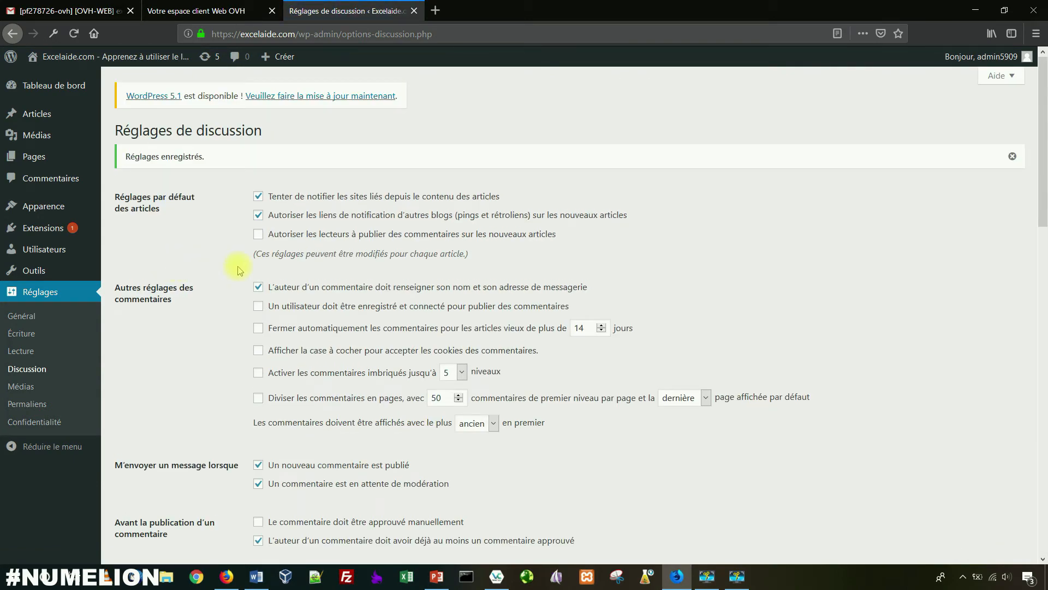
Step: Return to General Settings and review the administration e-mail address, leaving it unchanged
click(22, 316)
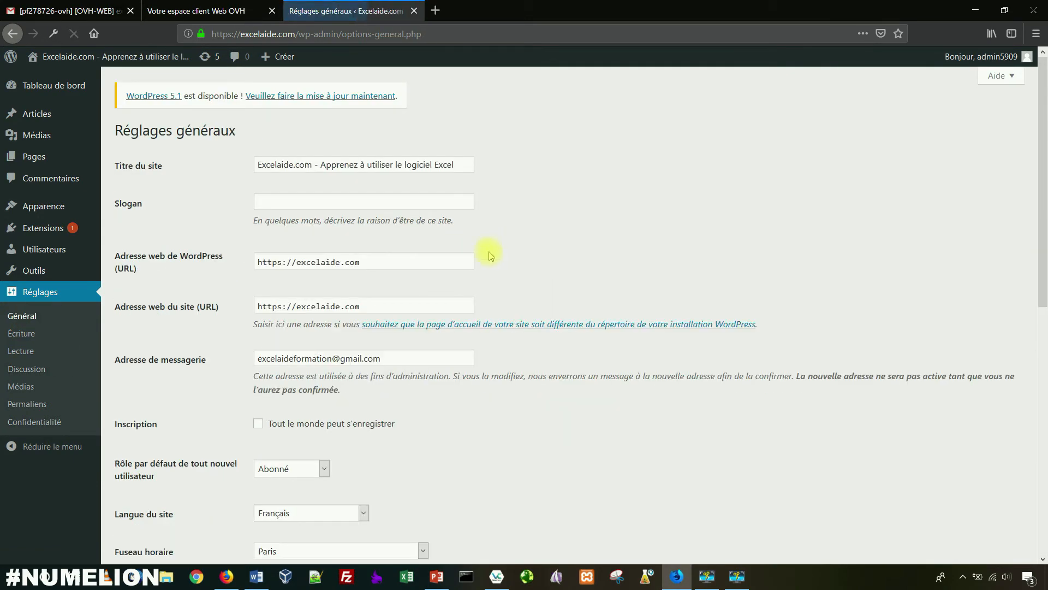
scroll(415, 270, down, 5)
scroll(340, 288, up, 5)
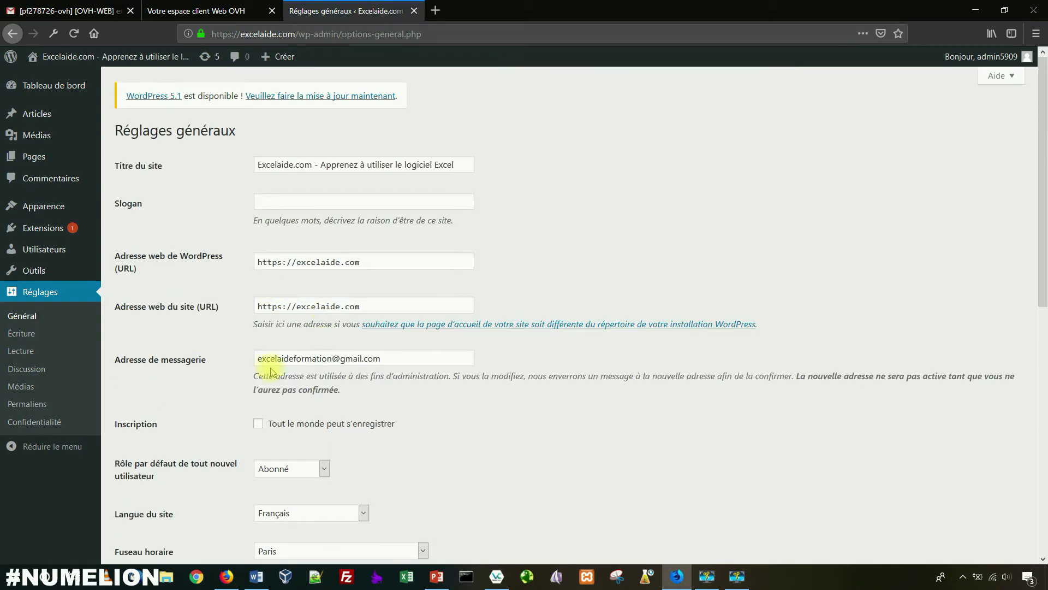
triple_click(355, 358)
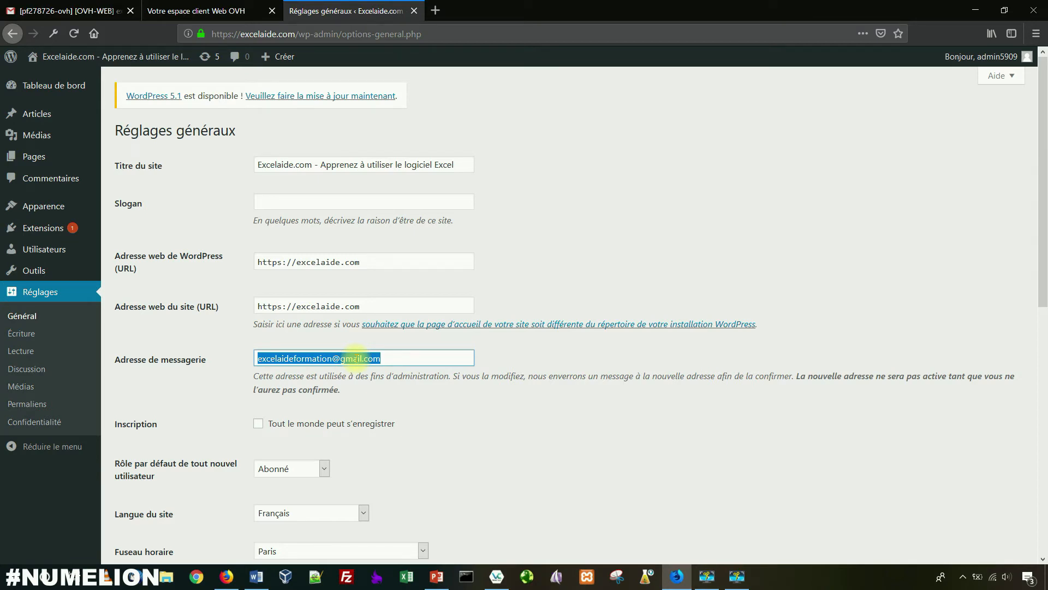
click(352, 358)
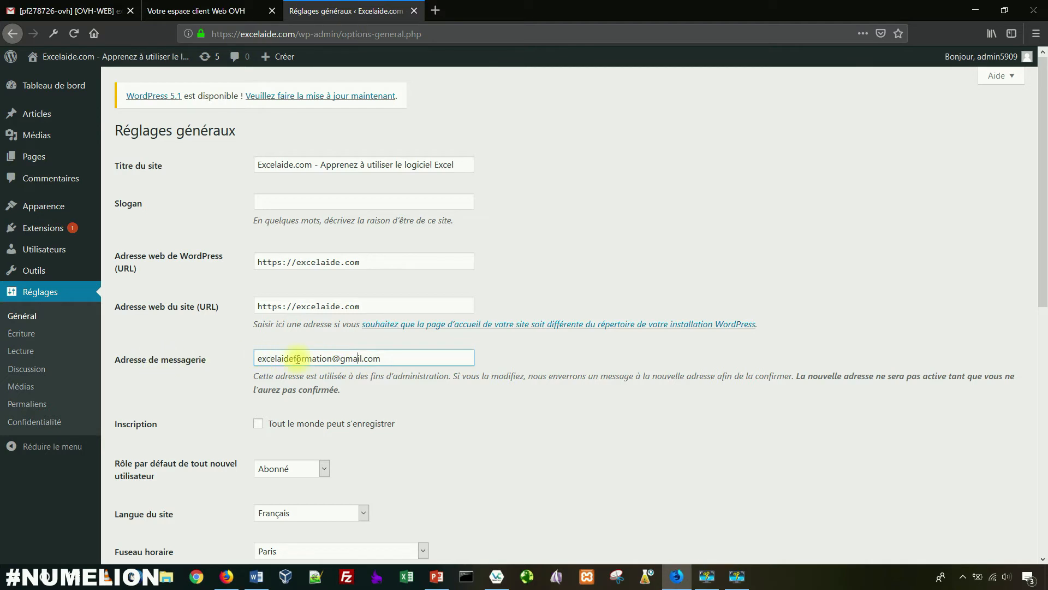
double_click(295, 359)
click(295, 358)
click(304, 358)
triple_click(309, 356)
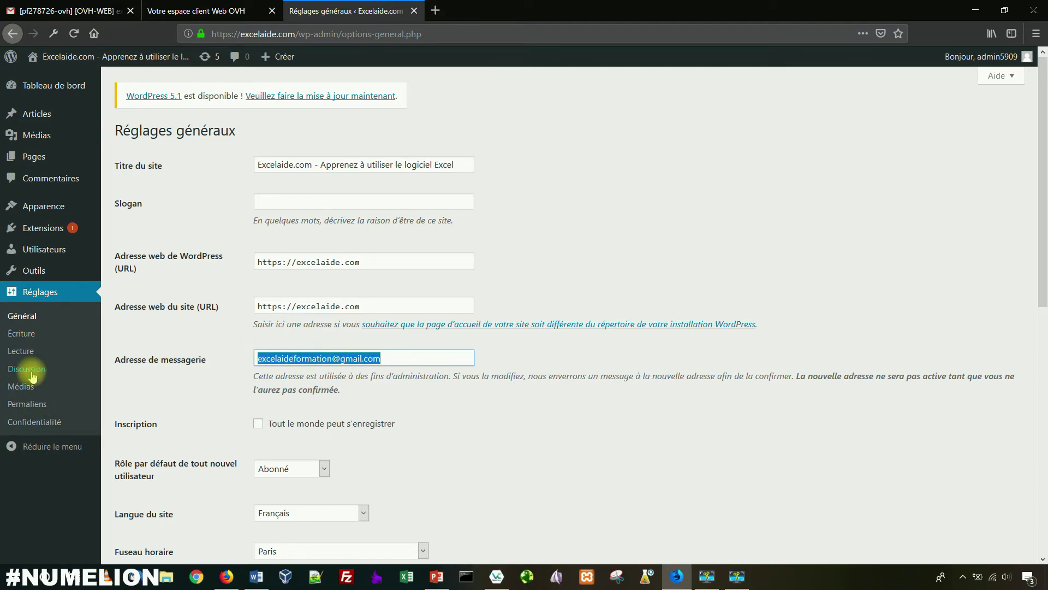
click(24, 386)
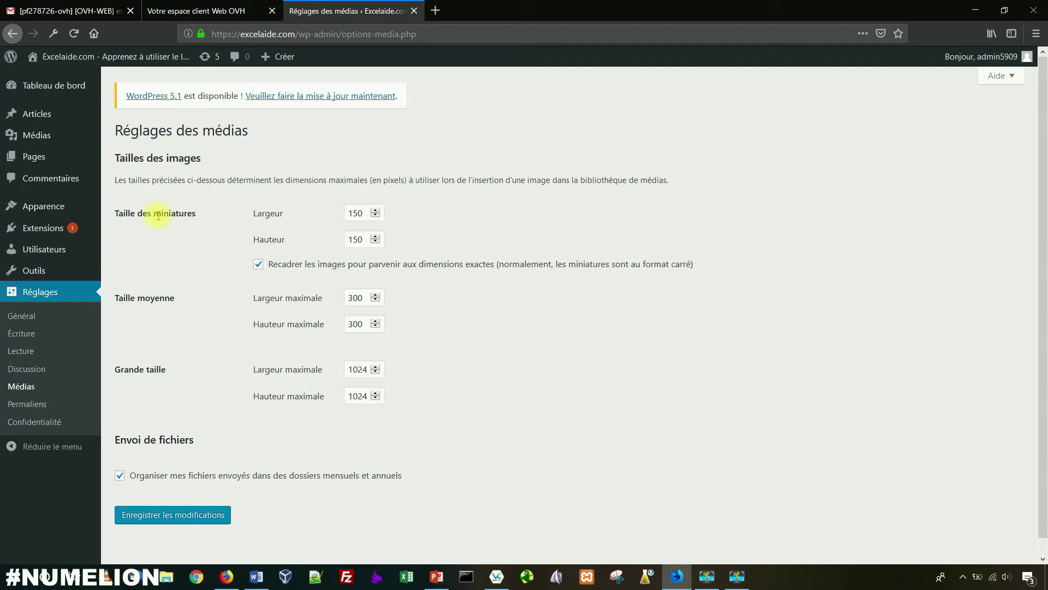
drag(136, 212, 190, 213)
drag(144, 299, 176, 337)
drag(148, 370, 165, 370)
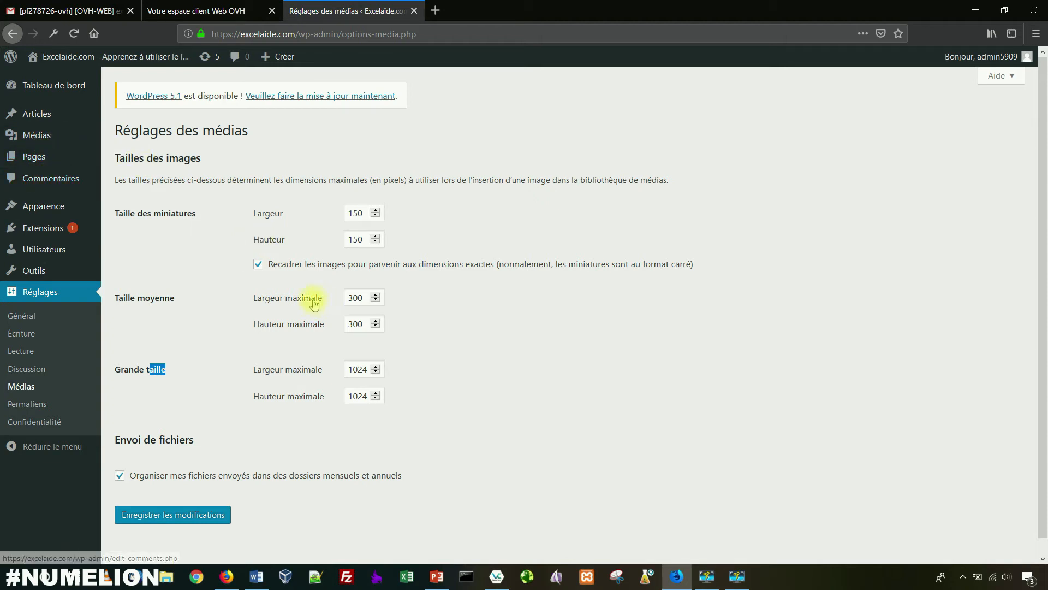
click(221, 384)
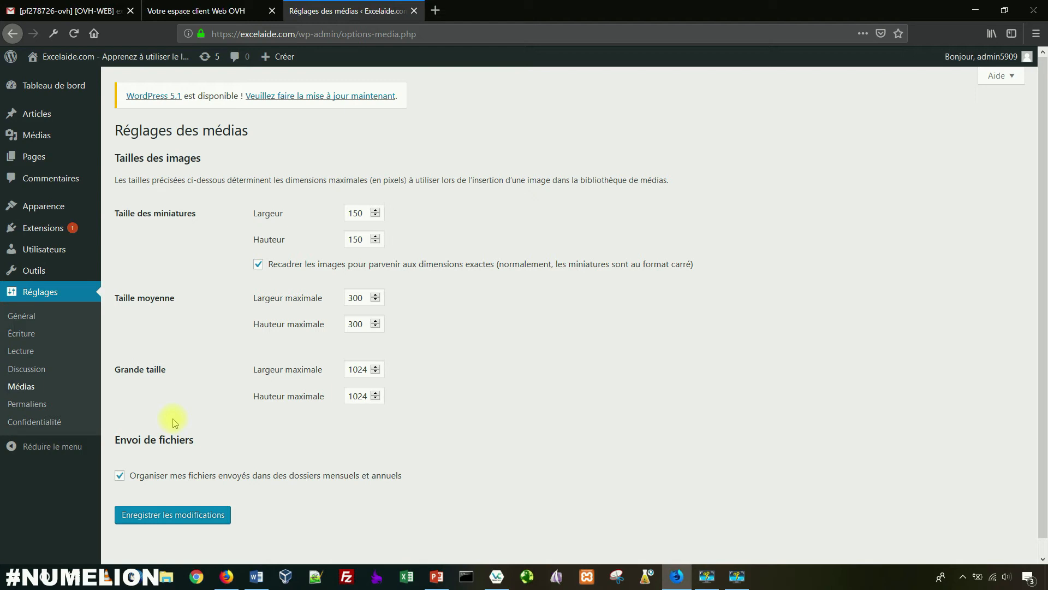
drag(116, 369, 143, 369)
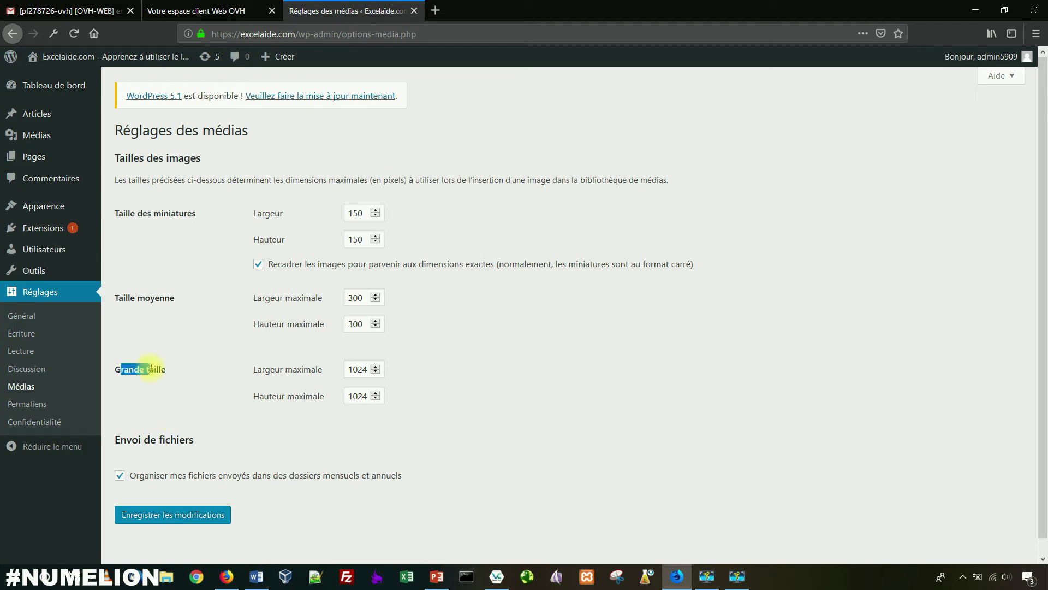
drag(136, 297, 150, 297)
drag(148, 213, 176, 213)
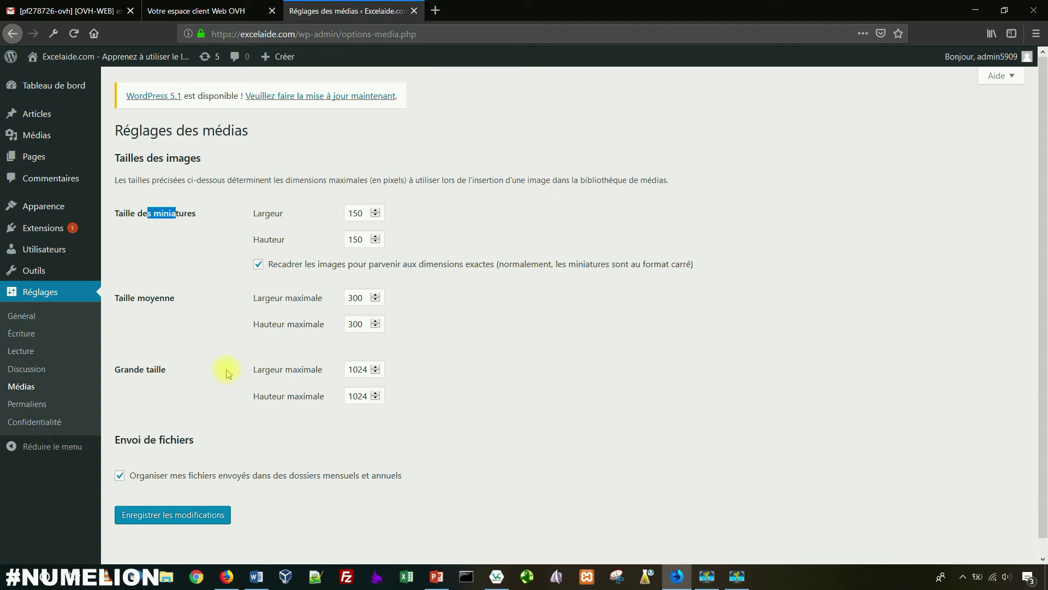
Step: In Permalinks, delete /index.php/%year%/%monthnum%/%day% from the custom structure, ready to append .html
click(37, 405)
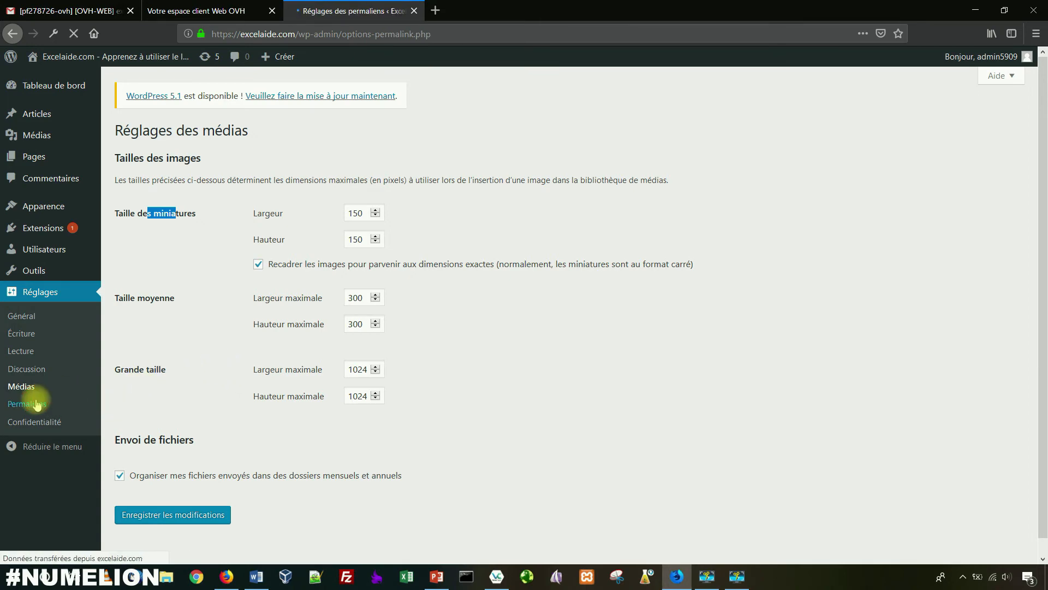
scroll(271, 250, down, 2)
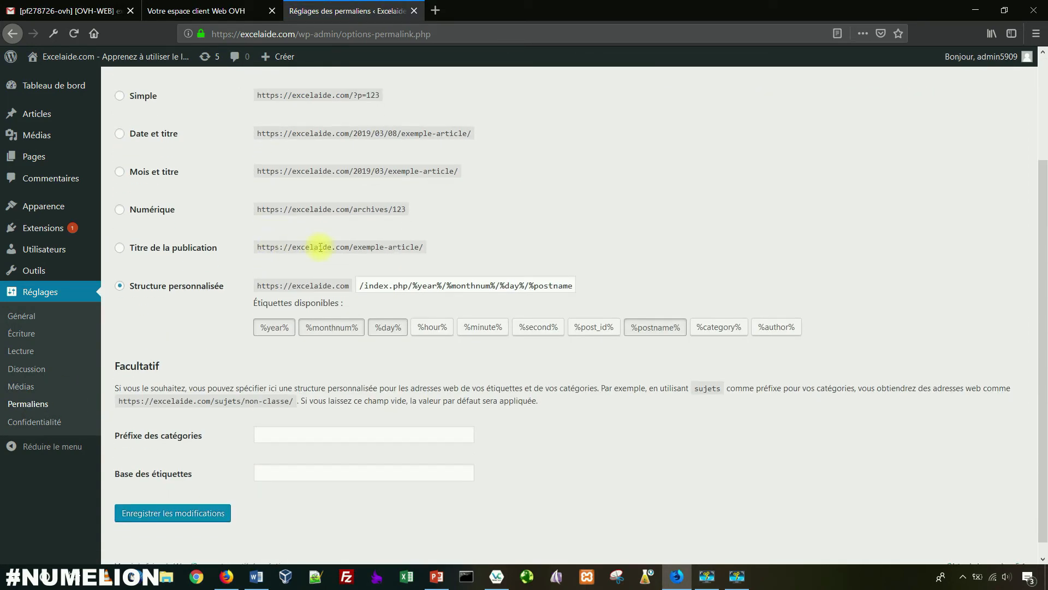
scroll(273, 249, up, 3)
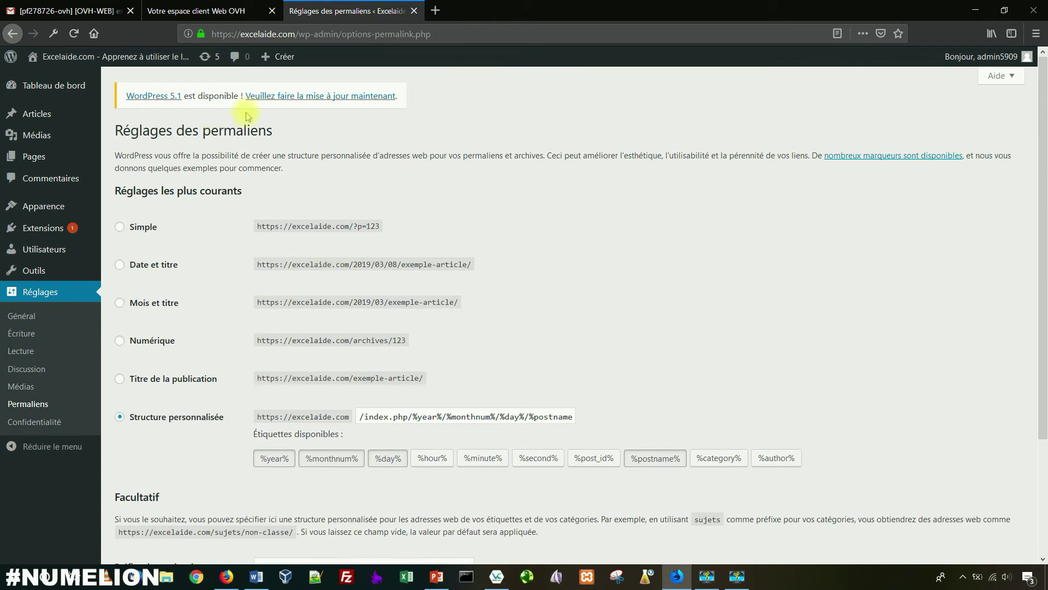
scroll(259, 181, down, 3)
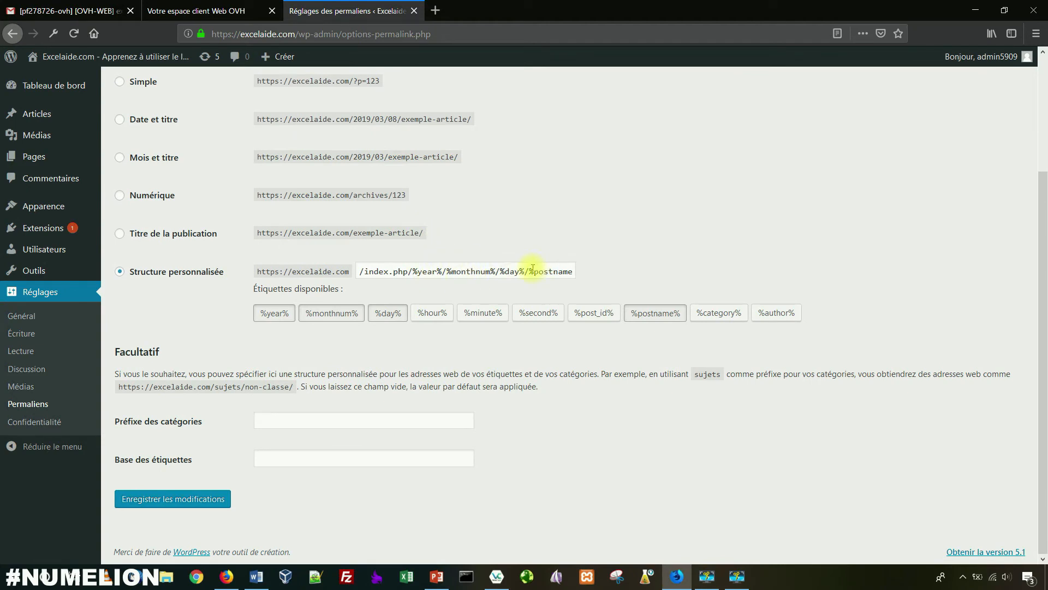
drag(523, 271, 339, 270)
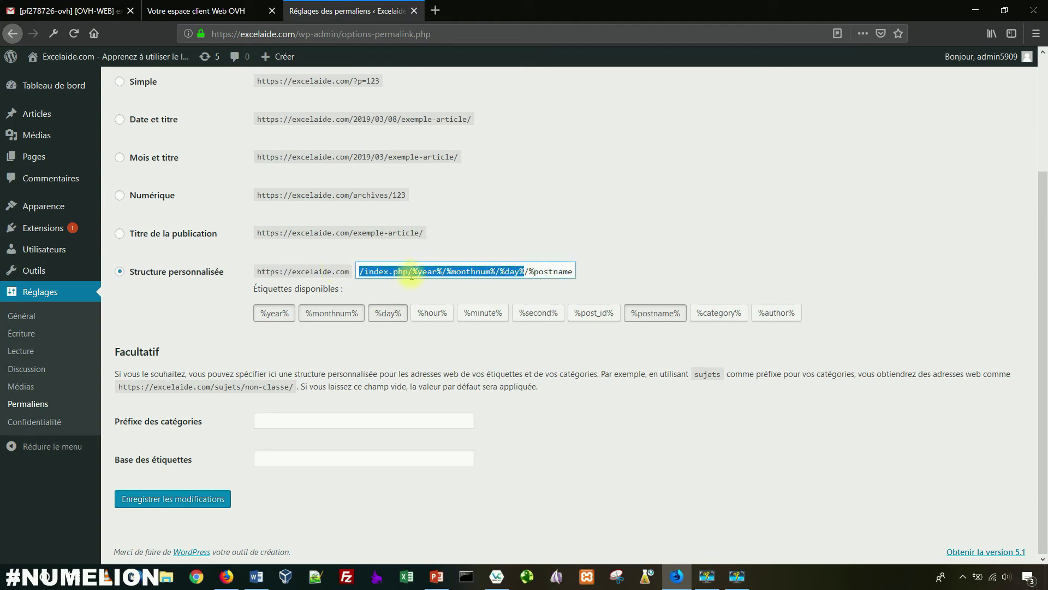
key(BackSpace)
scroll(413, 275, up, 3)
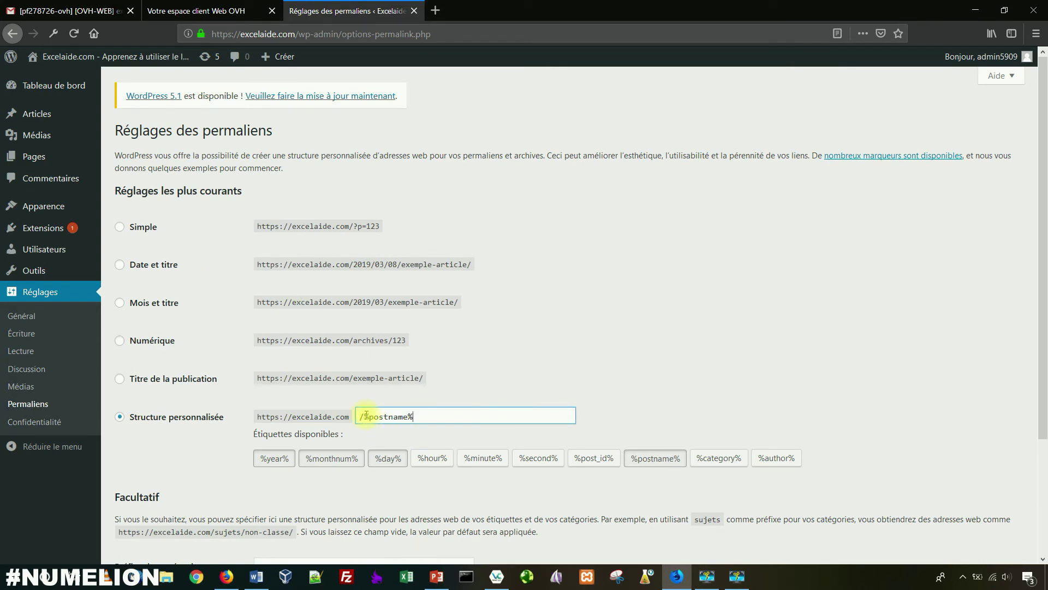
drag(365, 417, 410, 416)
click(412, 416)
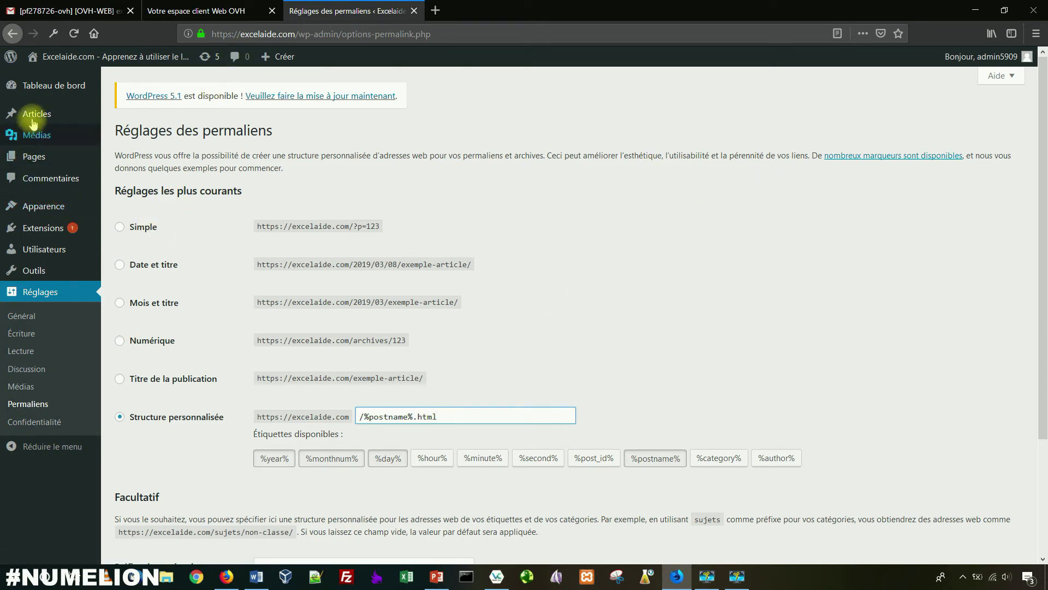
Step: Open the public site in a new tab and check the Bonjour tout le monde ! article's current URL
right_click(55, 78)
click(90, 86)
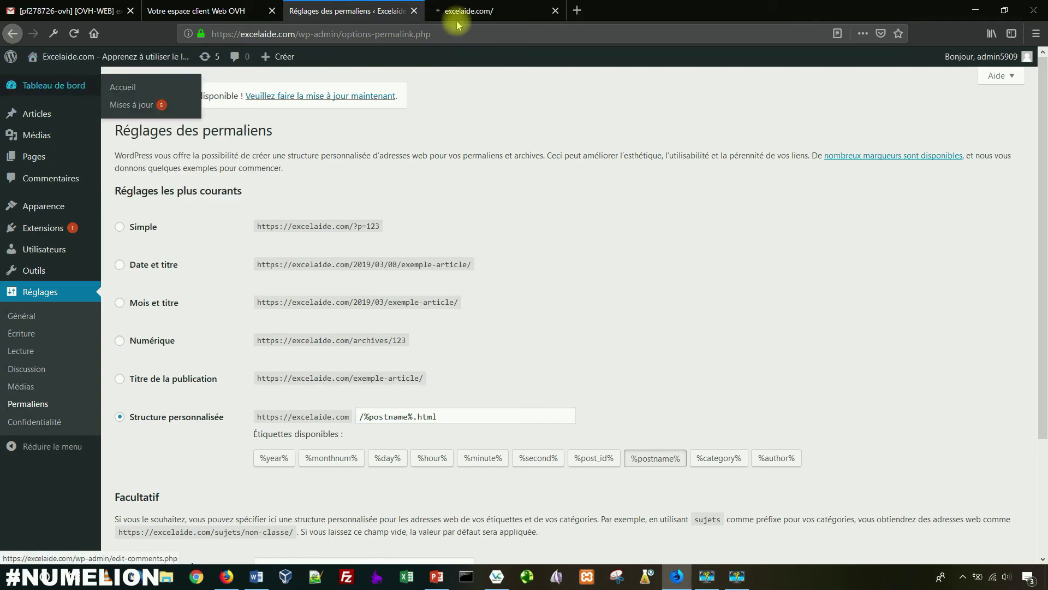
click(468, 11)
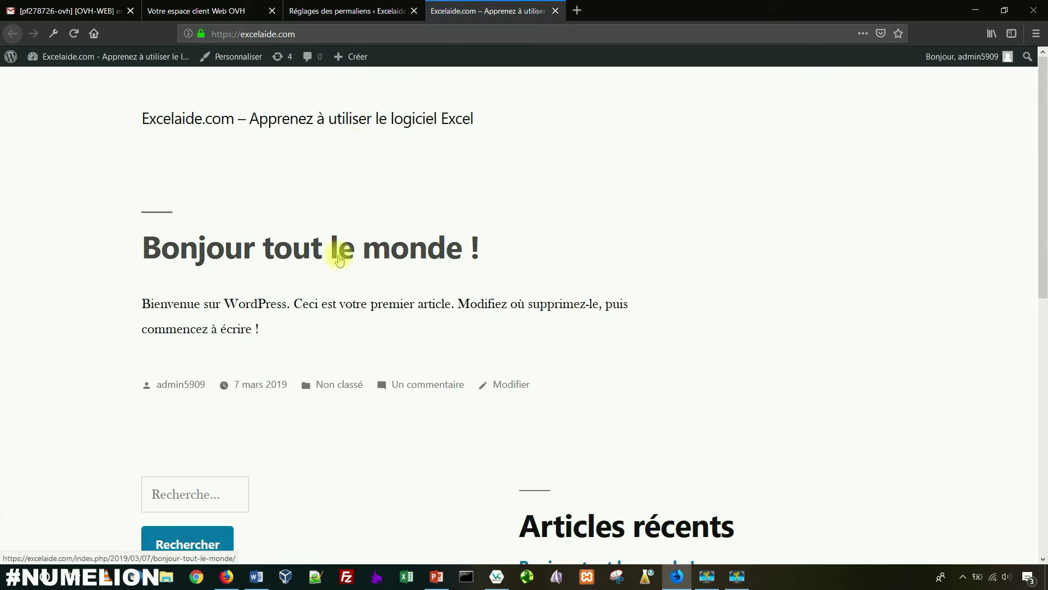
click(342, 275)
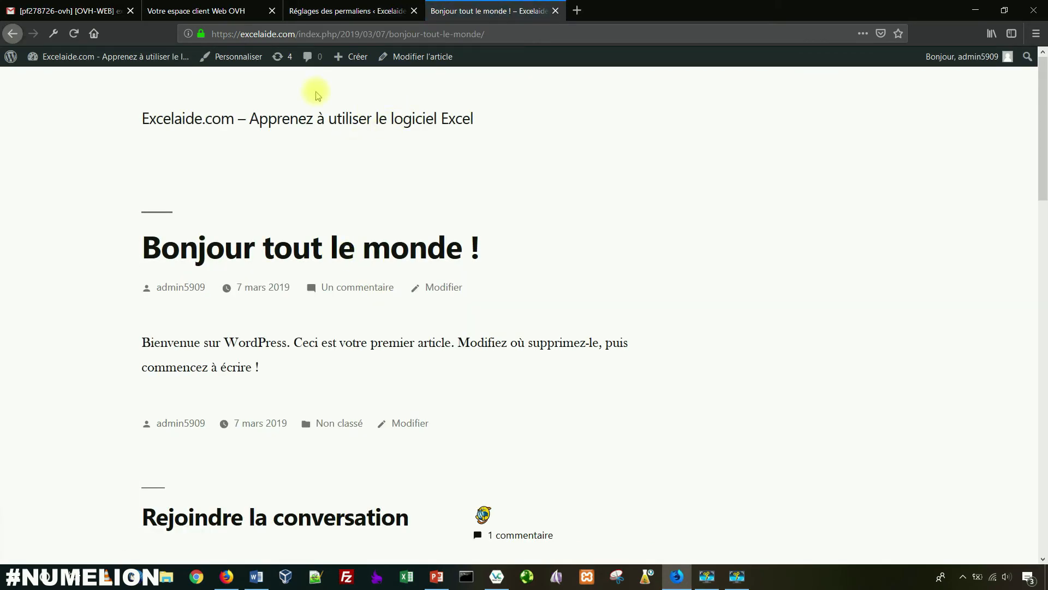
drag(301, 34, 498, 30)
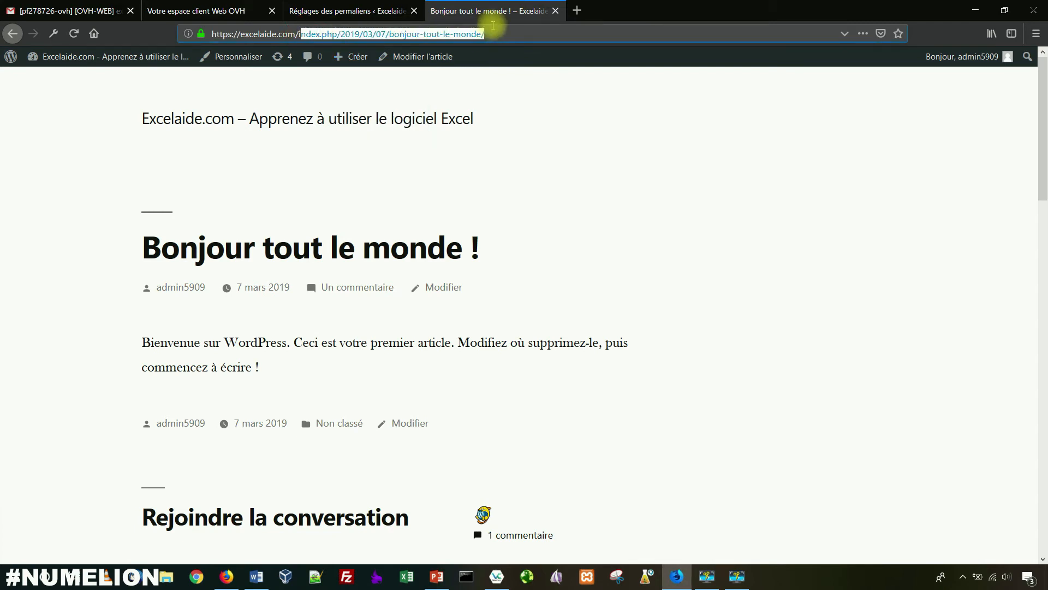
click(323, 14)
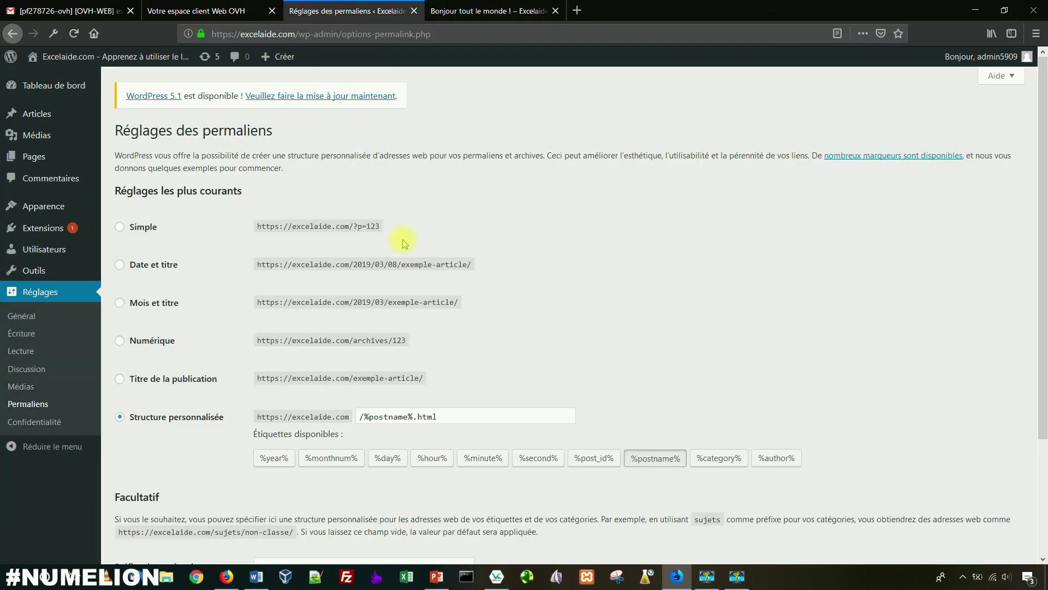
click(475, 22)
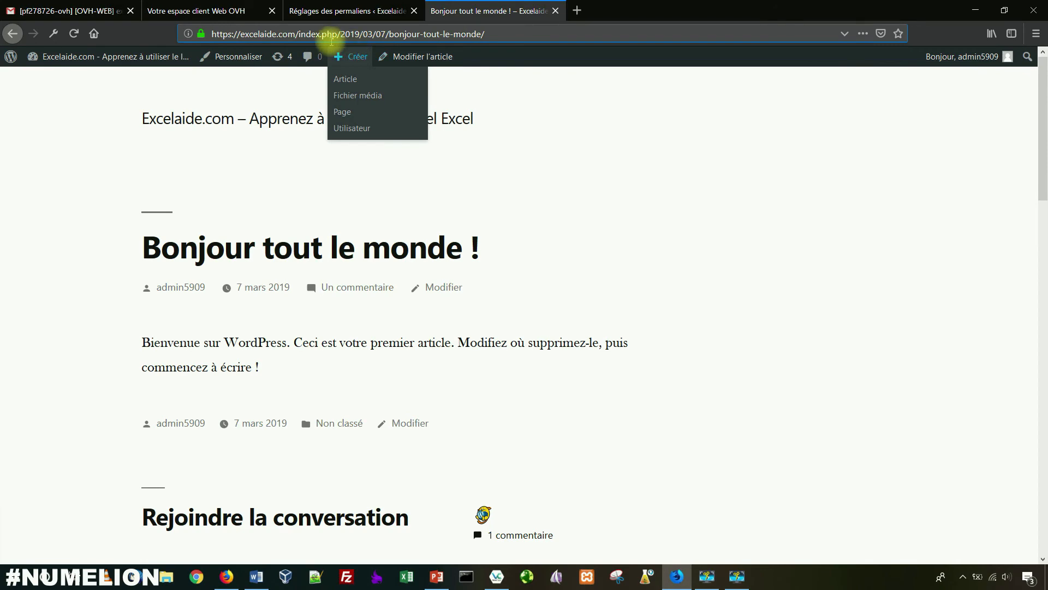
click(320, 12)
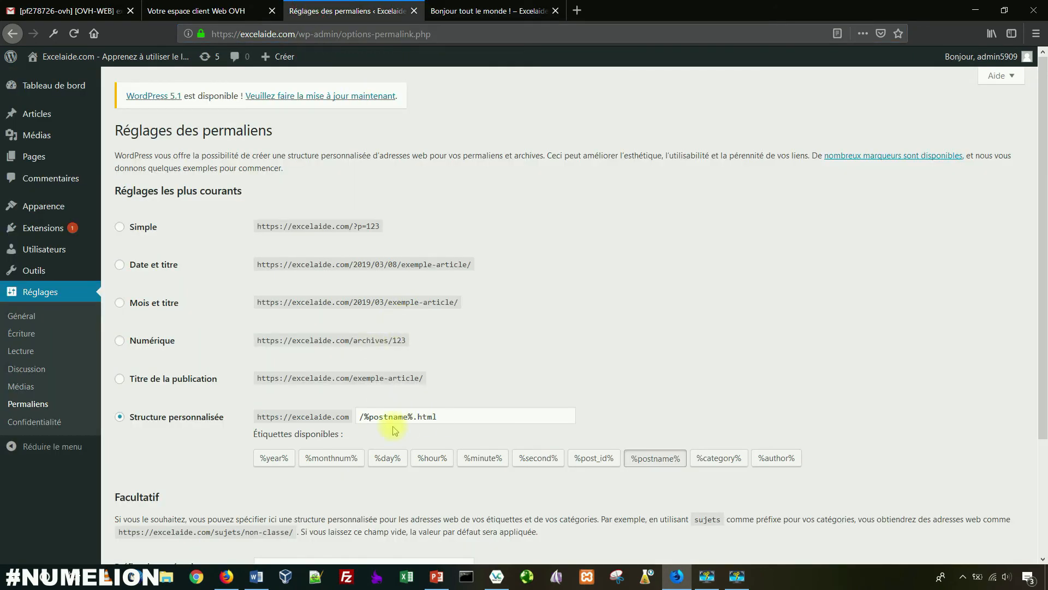
Step: Save the permalink structure and confirm the article now opens at bonjour-tout-le-monde.html
scroll(397, 421, down, 5)
click(197, 502)
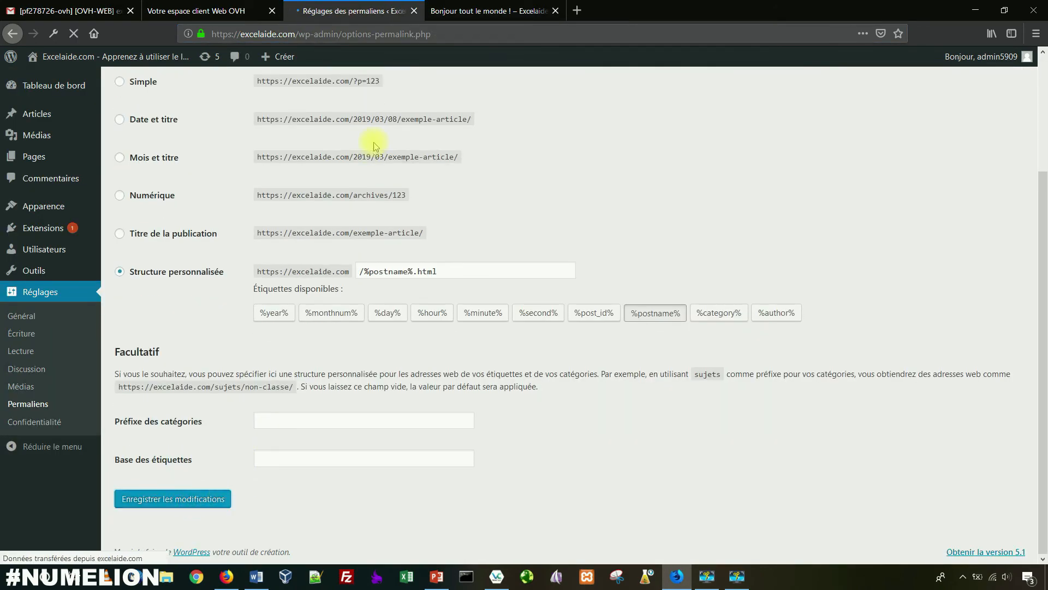
click(448, 10)
mouse_move(123, 108)
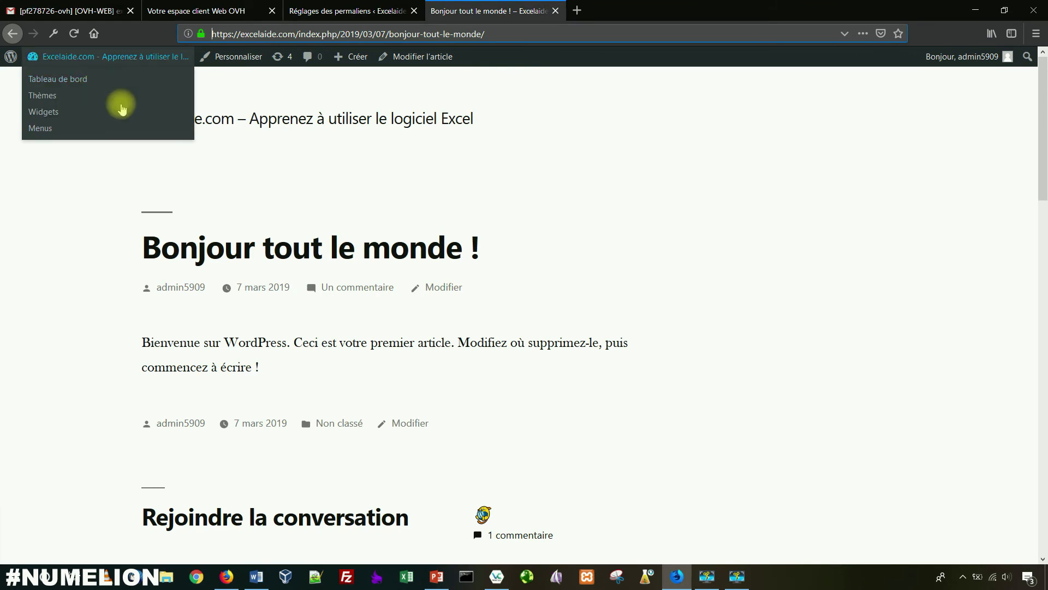
click(236, 116)
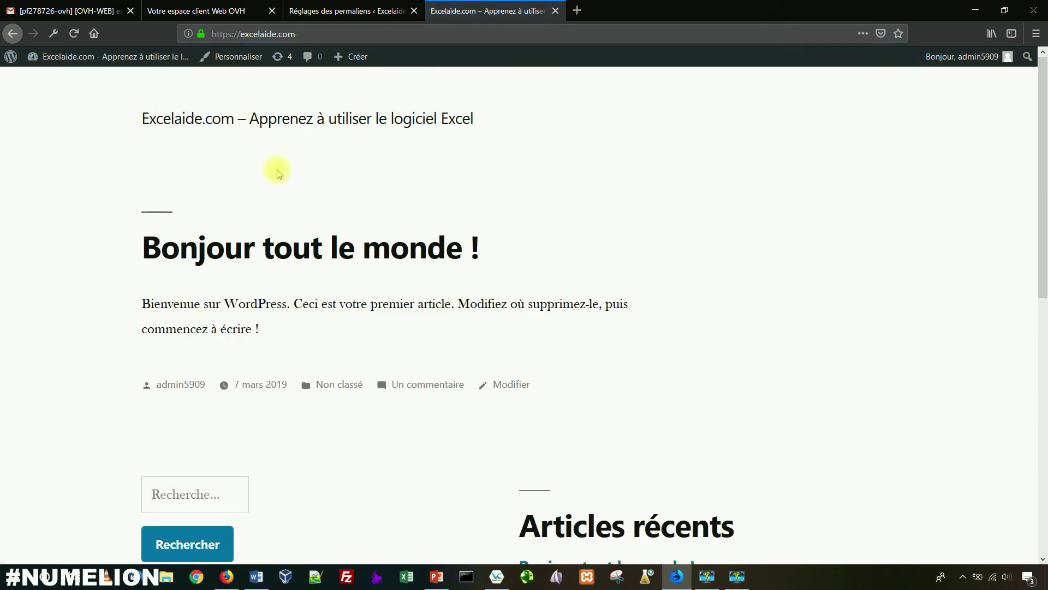
click(246, 243)
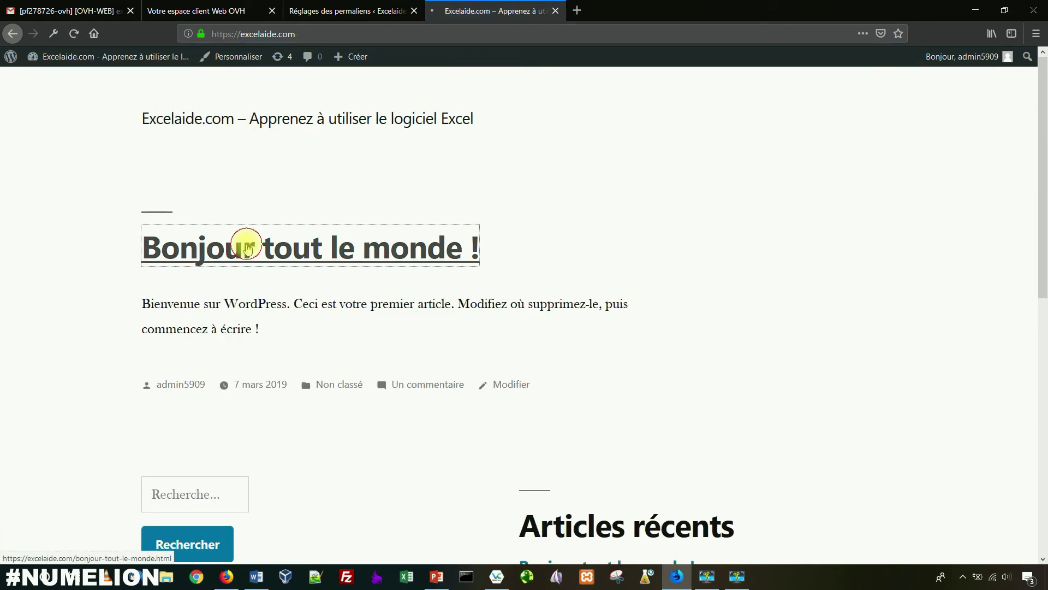
drag(299, 34, 446, 36)
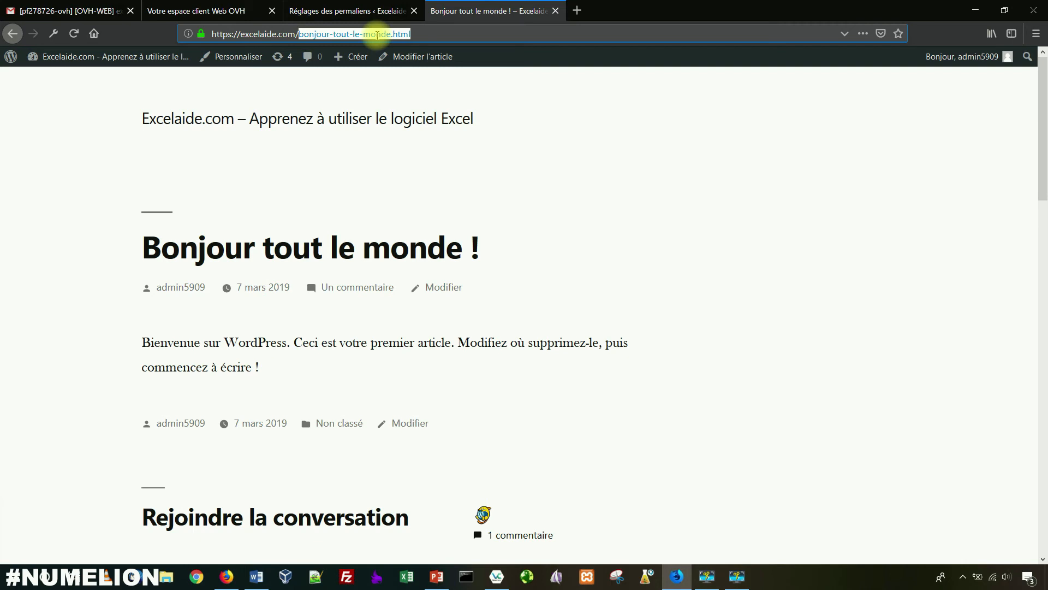
click(362, 11)
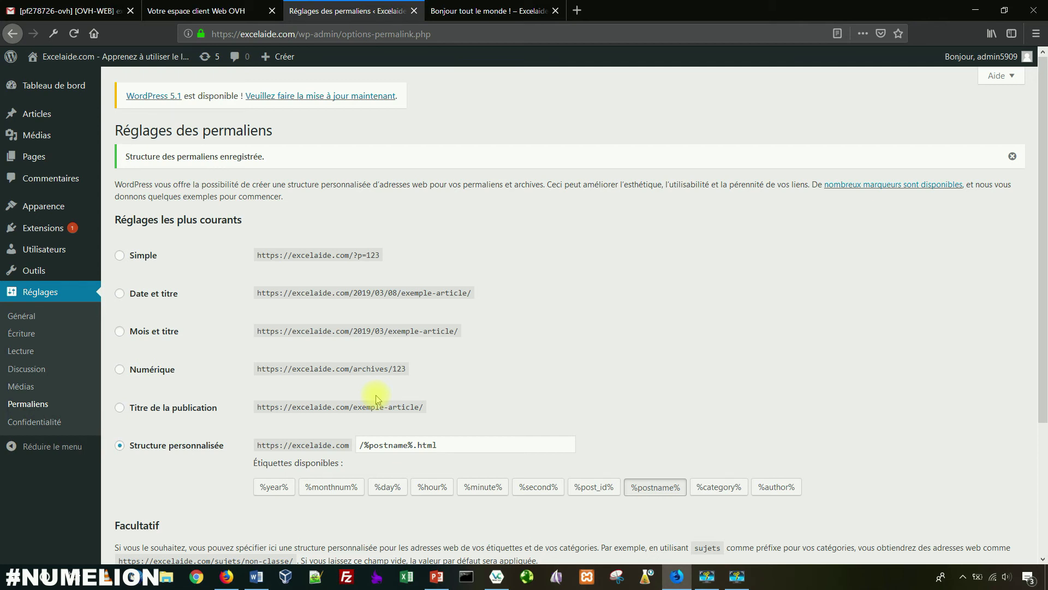
Step: Compare the /%postname%.html custom structure with the post's slug in its address
click(434, 444)
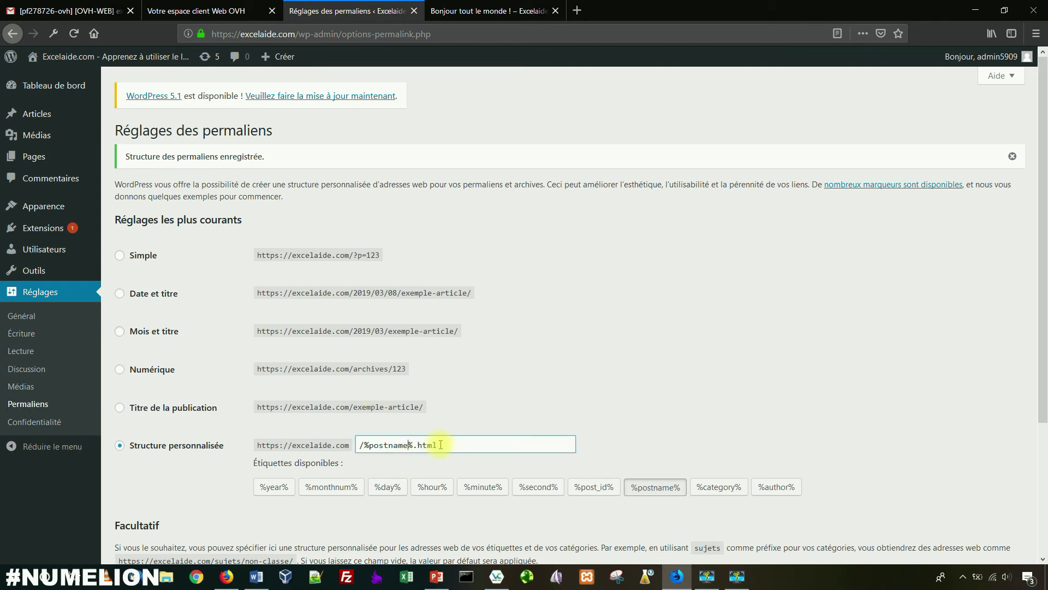
click(461, 10)
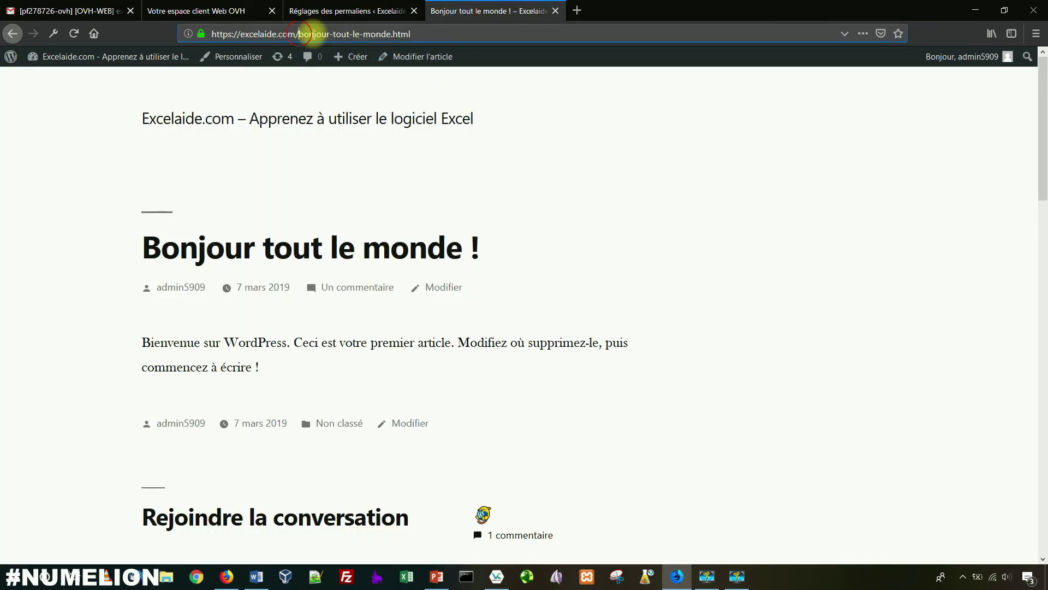
drag(299, 34, 391, 34)
click(371, 7)
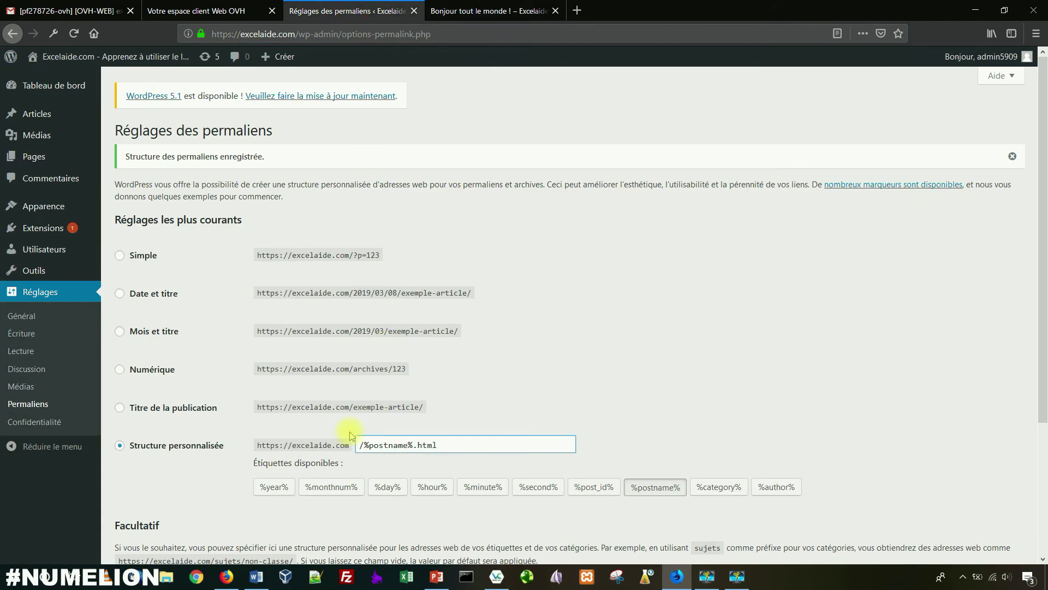
Step: Examine the category prefix field and its sujets/non-classe example, then recheck bonjour-tout-le-monde.html
scroll(333, 437, down, 3)
click(289, 421)
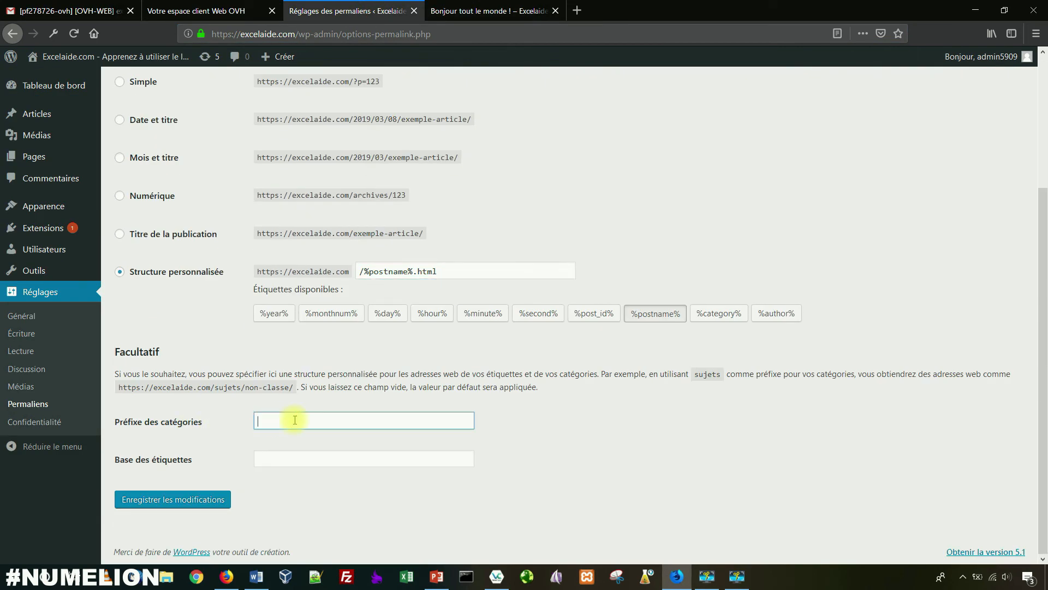
drag(153, 387, 295, 387)
click(234, 385)
click(468, 17)
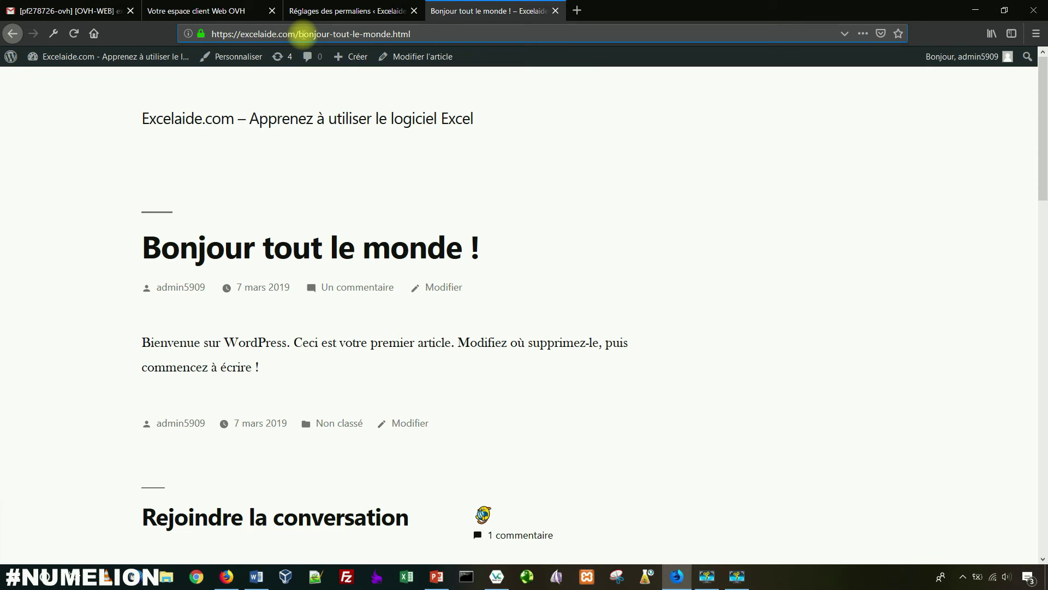
drag(412, 34, 300, 34)
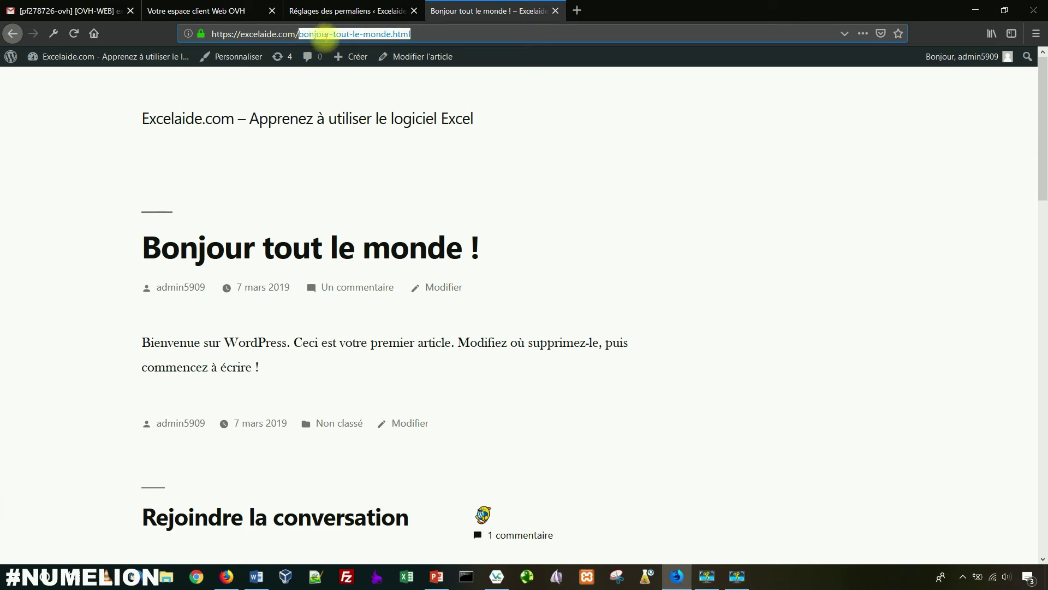
Step: In the post tab's address bar, build a trial URL excelaide.com/category/marketing
key(BackSpace)
click(306, 32)
click(344, 36)
text(marketing)
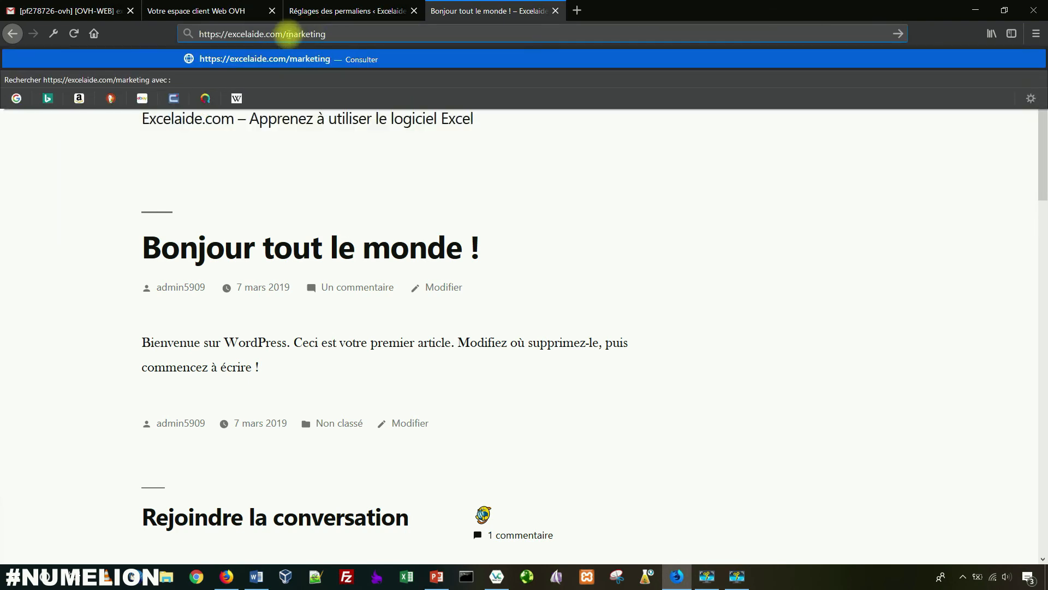
click(285, 33)
text(category)
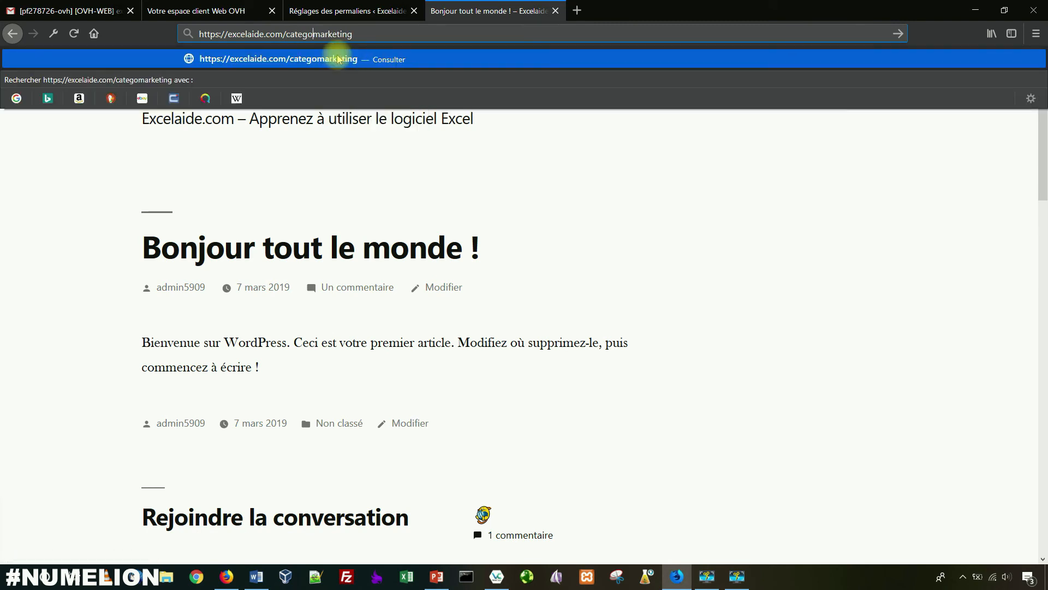
text(/)
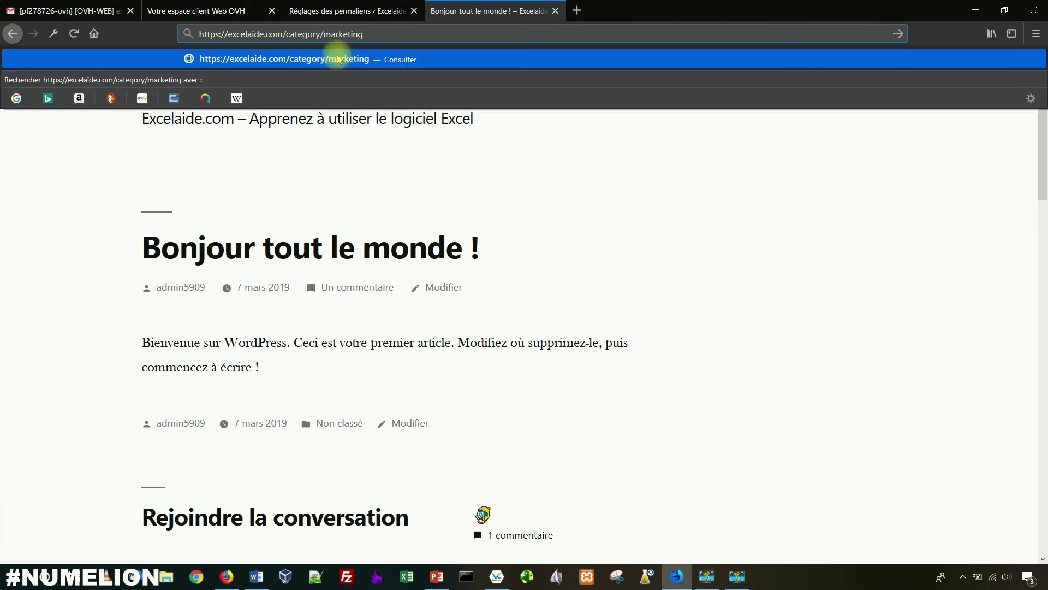
Step: Fill in the category prefix field and change the trial address to excelaide.com/test/marketing
click(328, 12)
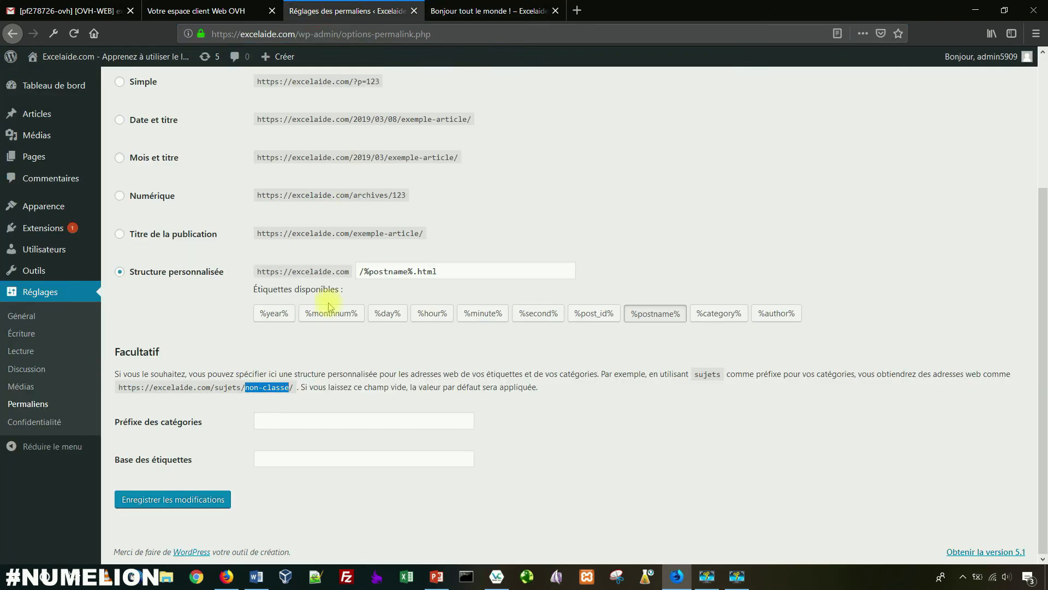
click(274, 425)
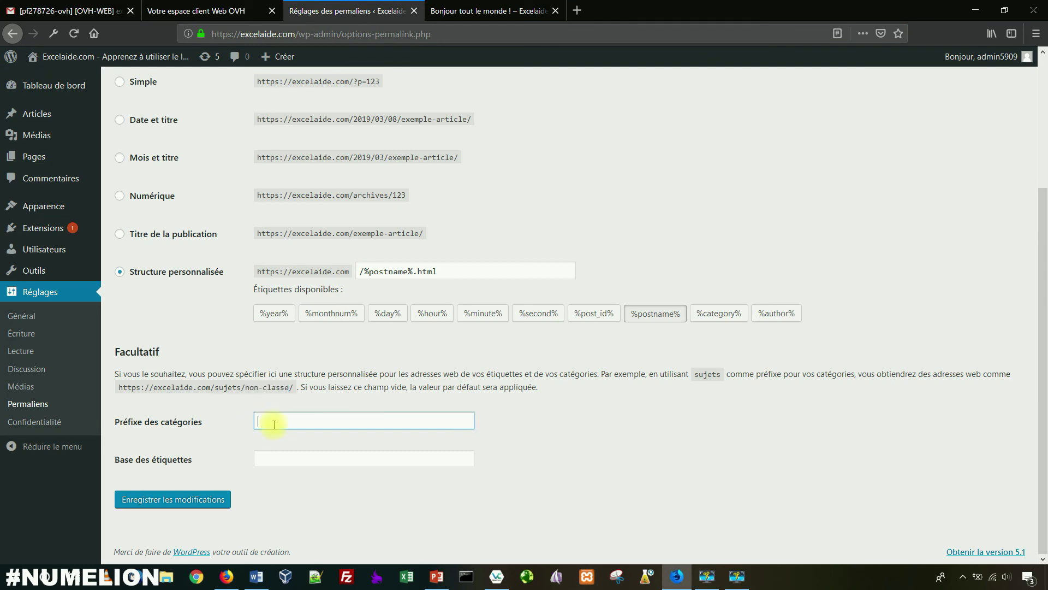
click(461, 11)
click(344, 11)
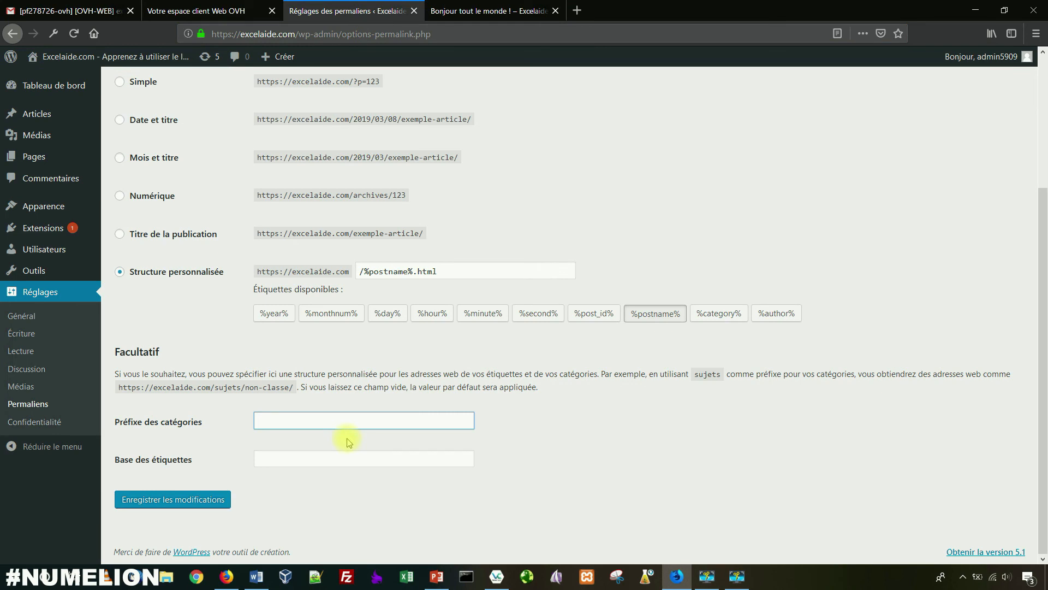
text(tuto)
click(461, 11)
drag(321, 34, 286, 33)
text(test/marketing)
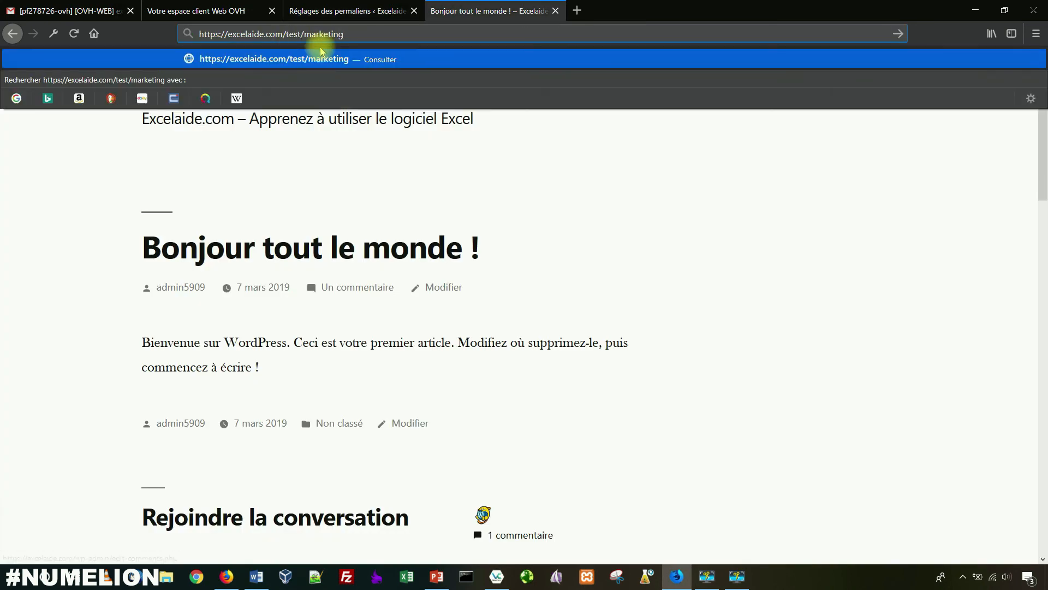
click(333, 12)
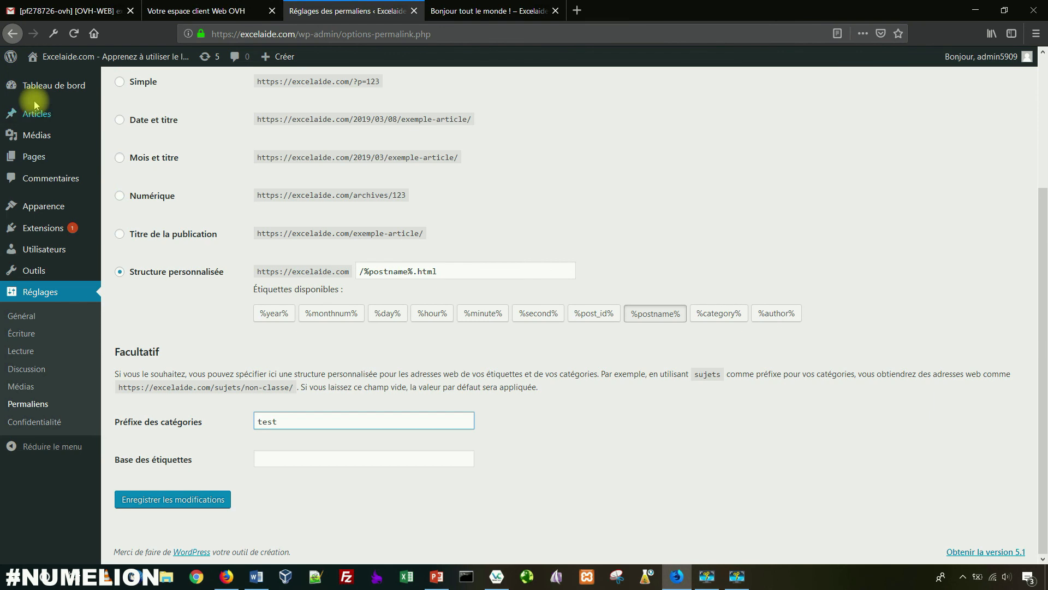
Step: Check the test/marketing address, then delete 'test' from the category prefix field
mouse_move(36, 114)
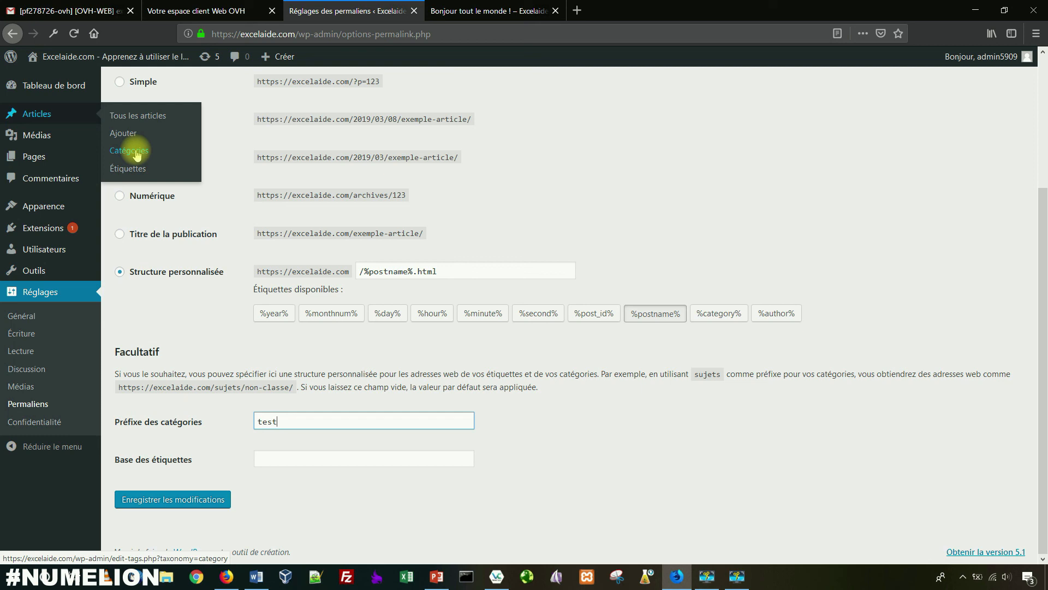
click(467, 9)
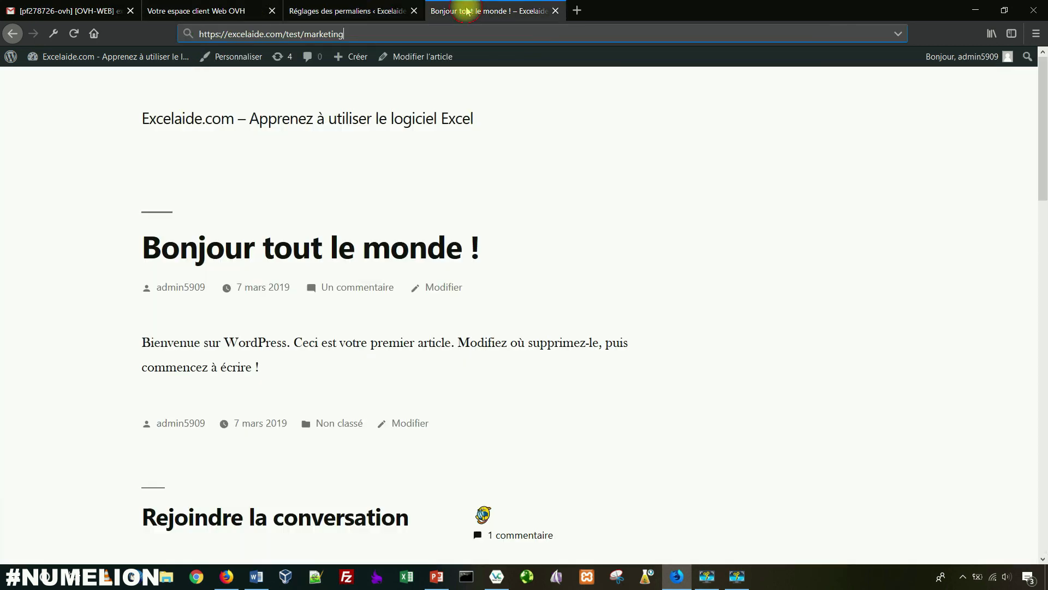
click(346, 9)
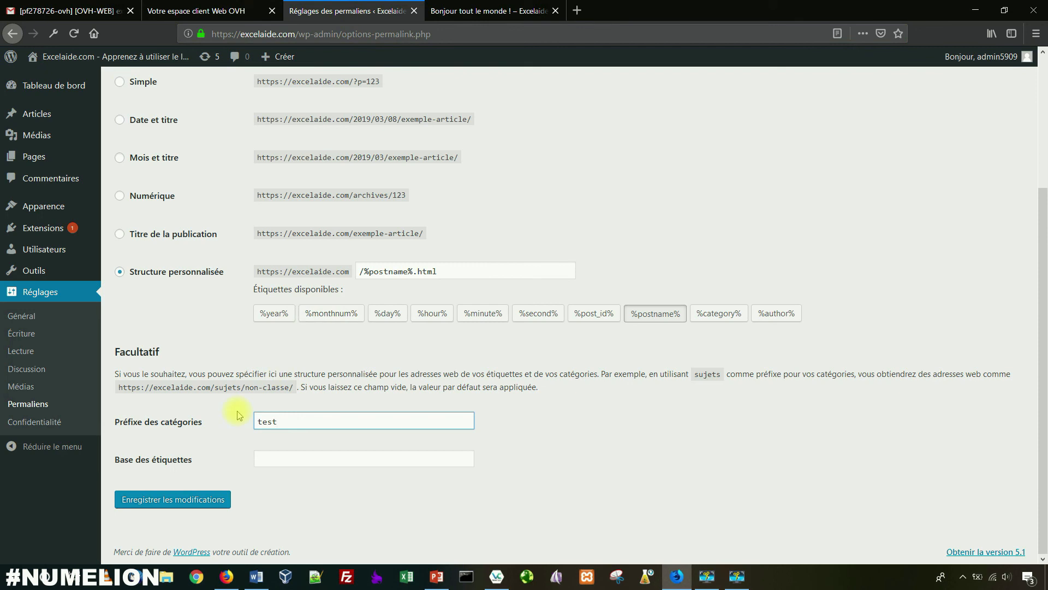
drag(279, 422, 236, 425)
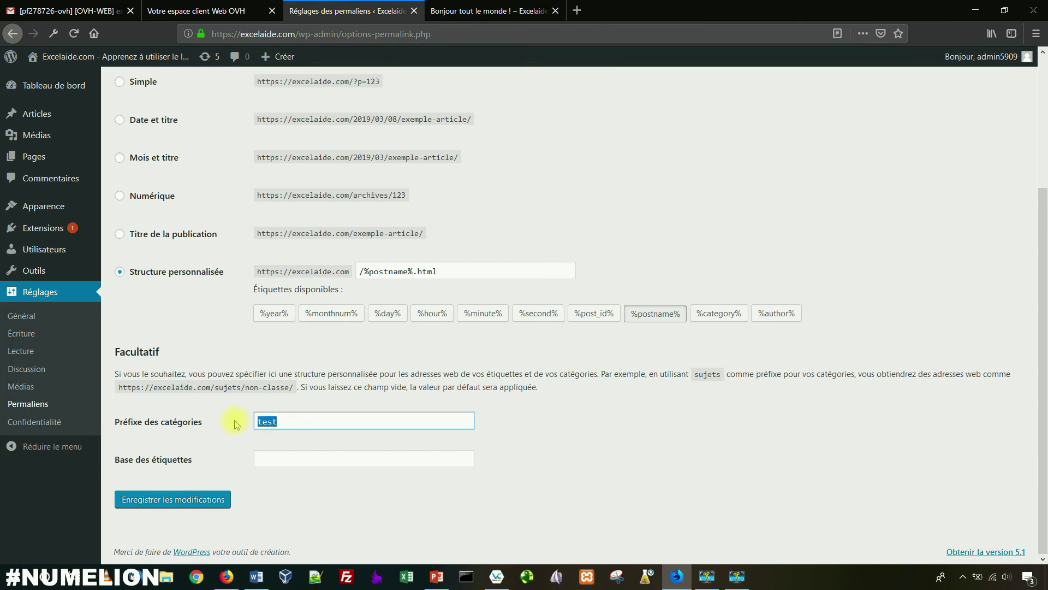
click(437, 10)
click(308, 11)
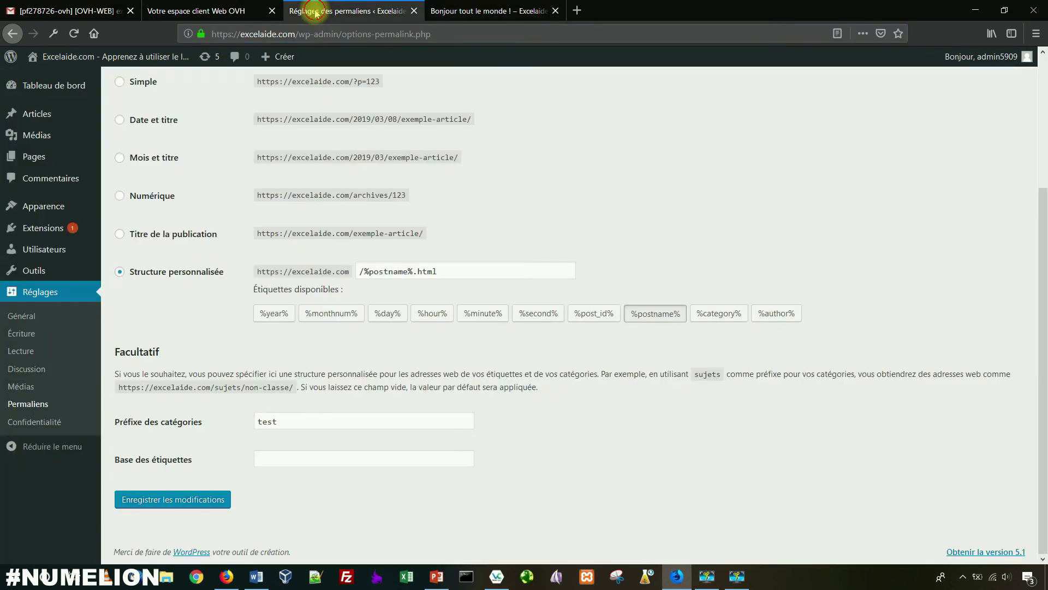
click(285, 421)
double_click(305, 421)
key(BackSpace)
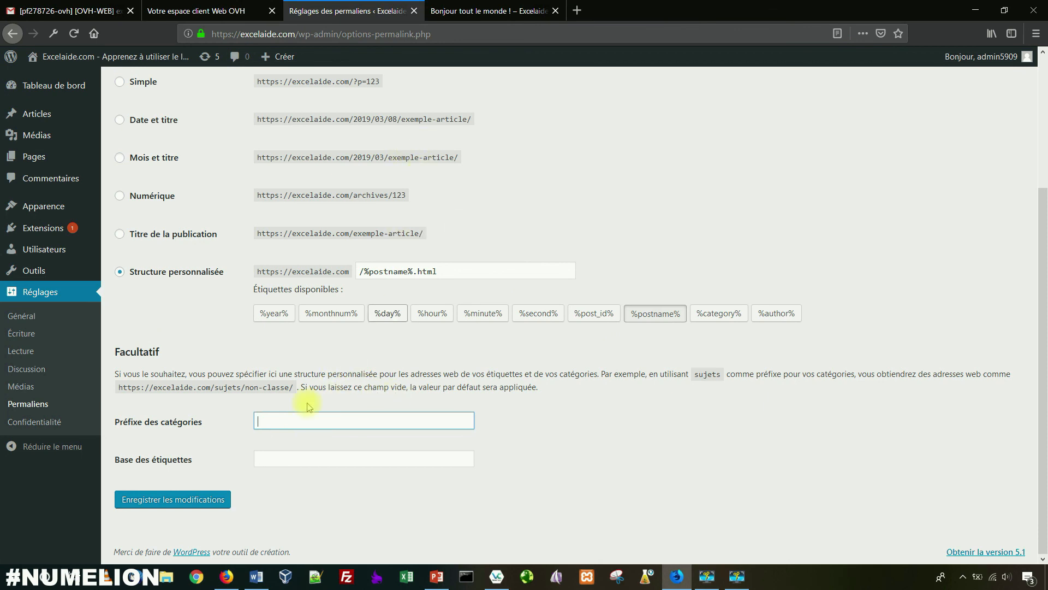
Step: Enter categorie as the category prefix, leaving the tag base empty and /%postname%.html unchanged
text(categorie)
click(347, 460)
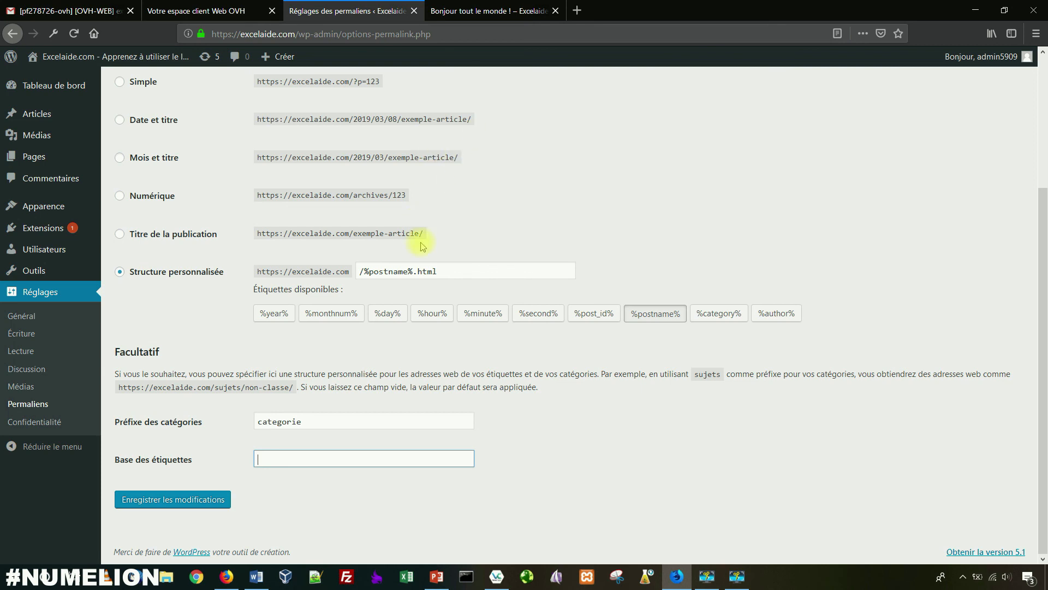
drag(444, 271, 345, 277)
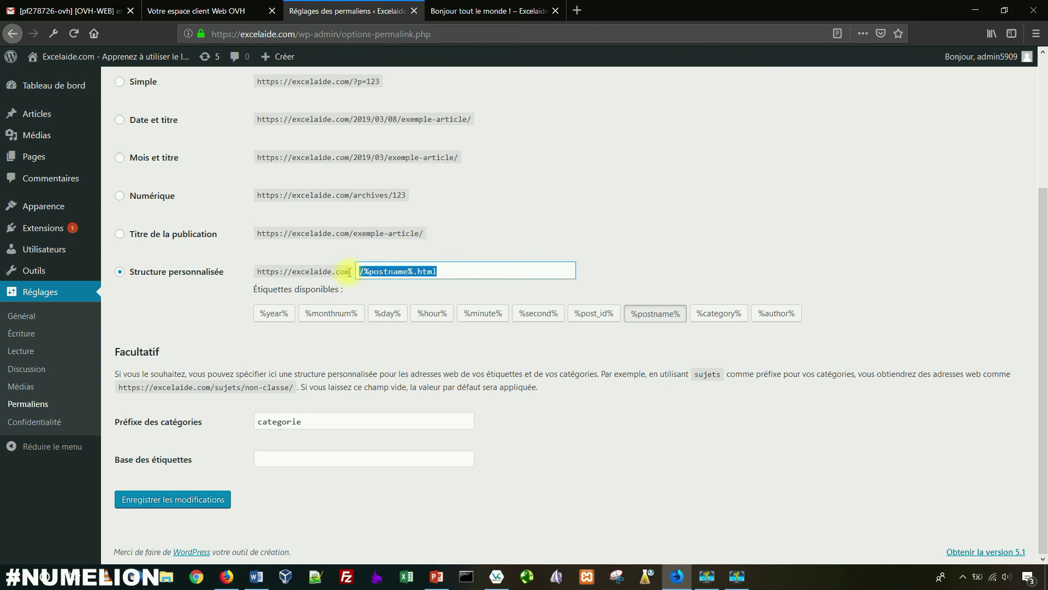